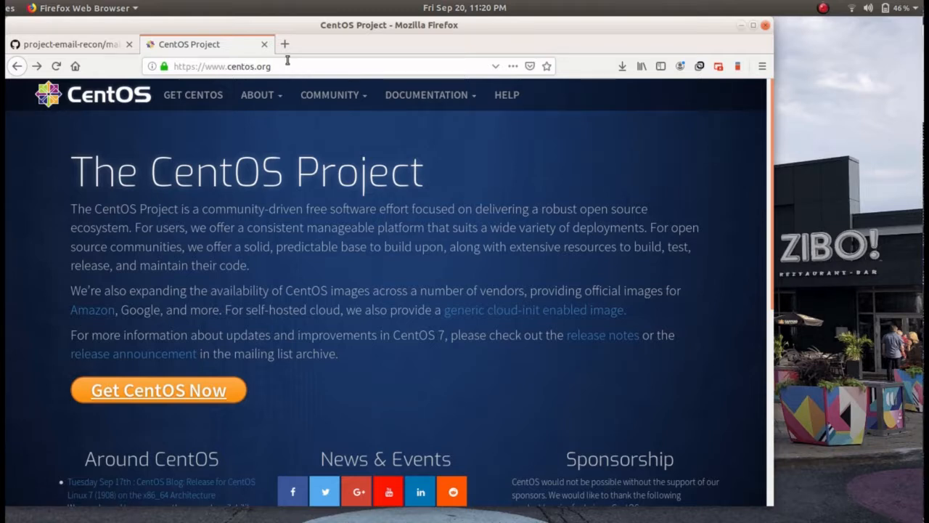
# - Open the DVD ISO mirror list from the CentOS download page and choose the planethoster.net link for CentOS-7-x86_64-DVD-1908.iso
pyautogui.scroll(-3, 152, 289)
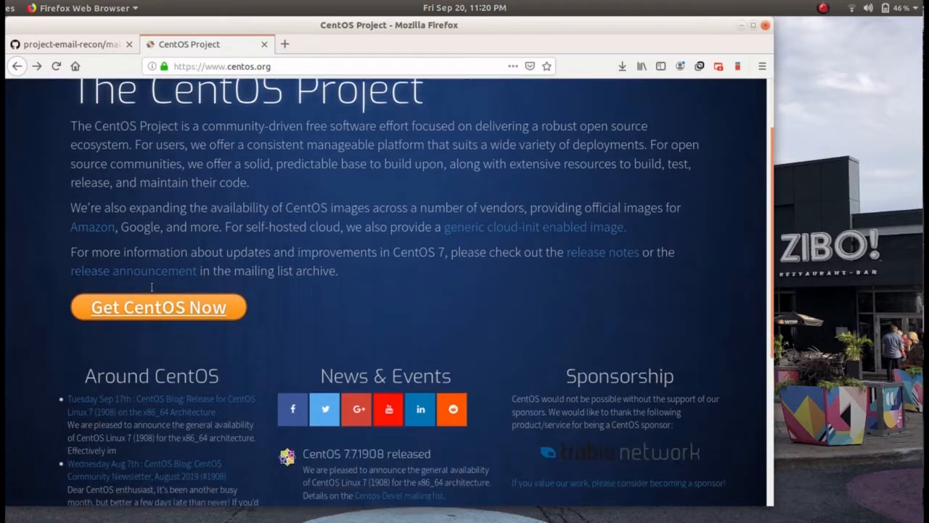
pyautogui.click(180, 289)
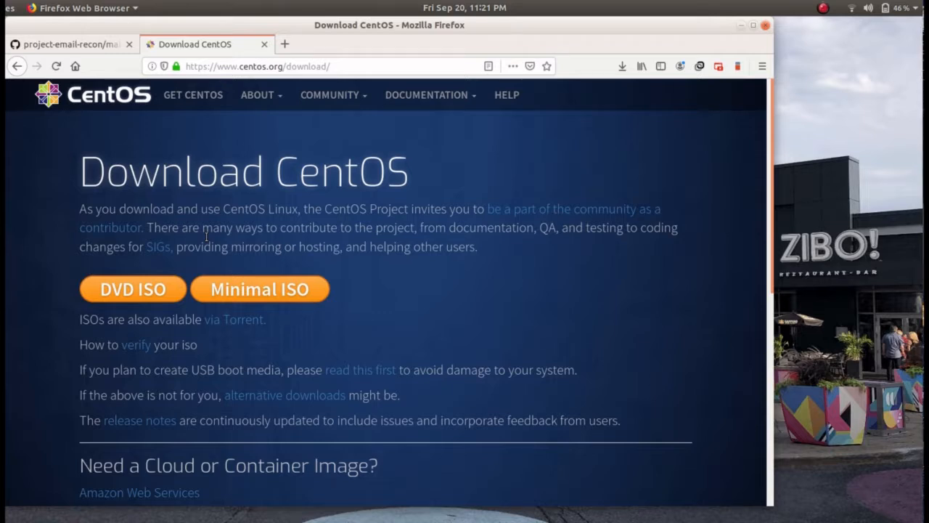
pyautogui.click(136, 292)
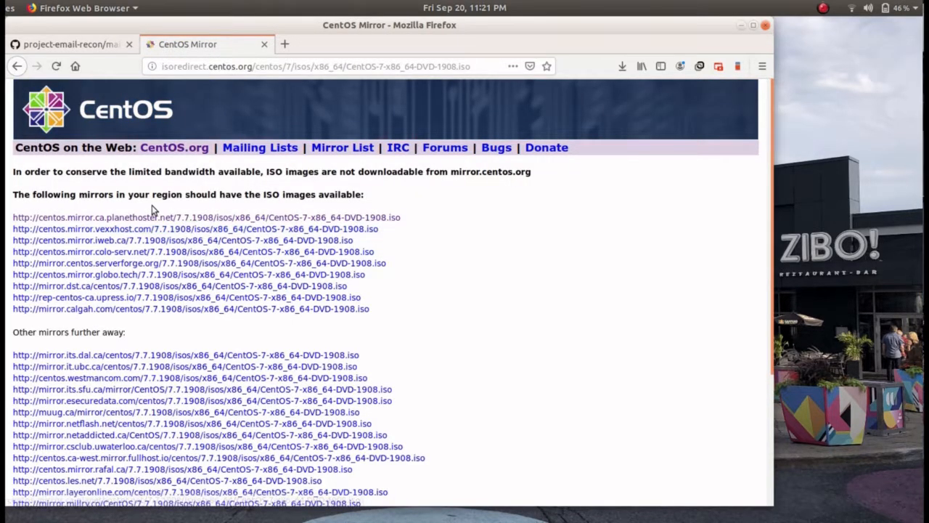
pyautogui.scroll(-4, 166, 327)
pyautogui.scroll(5, 165, 326)
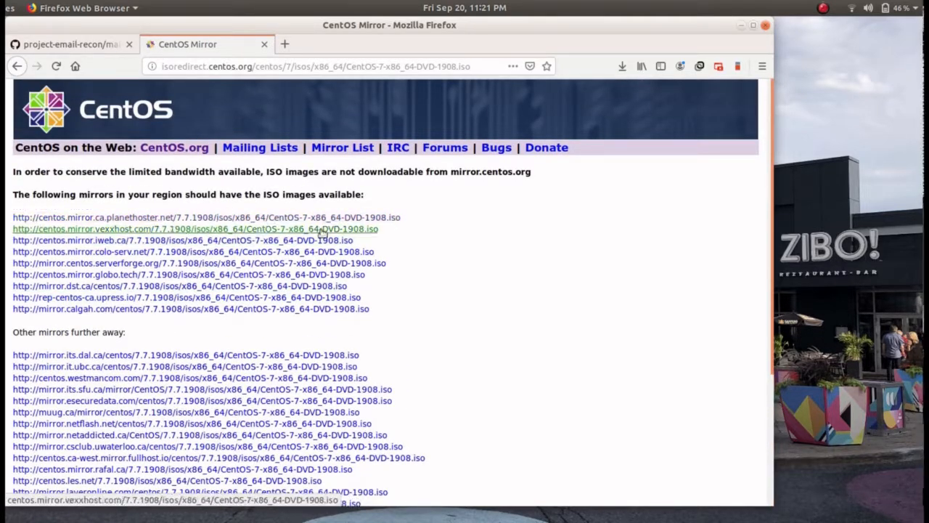
pyautogui.click(379, 219)
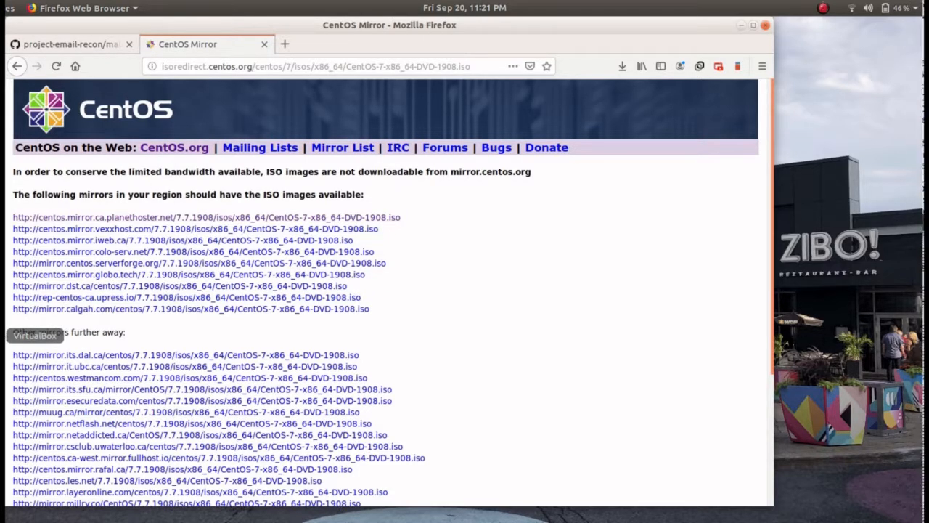
# - Switch to VirtualBox and start a new virtual machine named centos with type Linux and version Red Hat (64-bit)
pyautogui.click(3, 335)
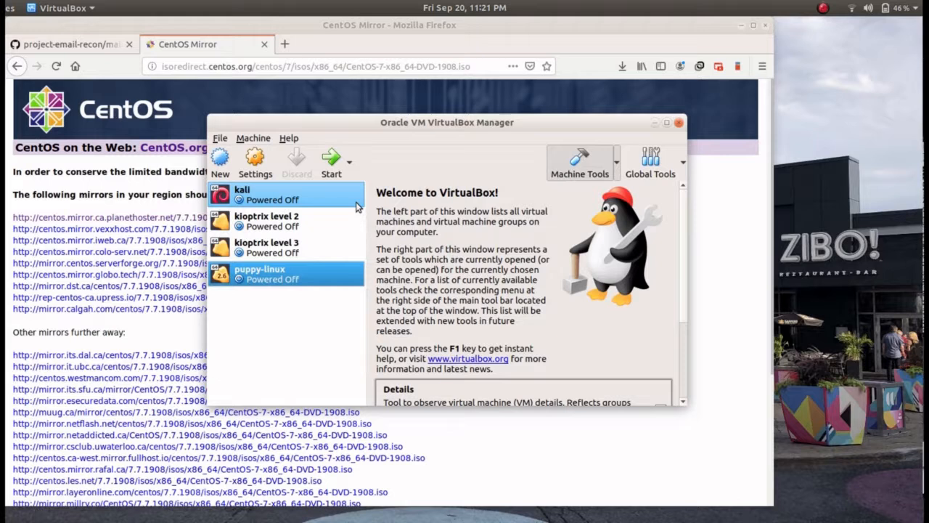
pyautogui.click(222, 161)
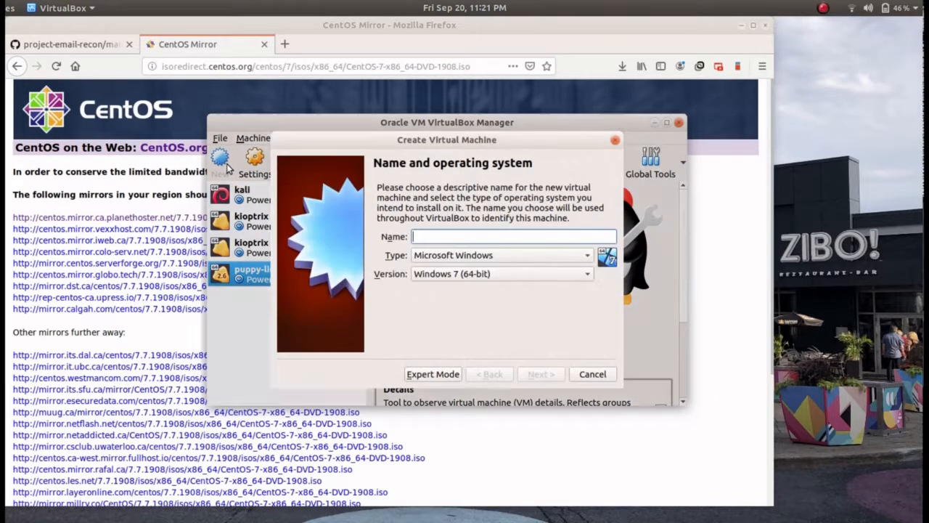
pyautogui.write('Ce')
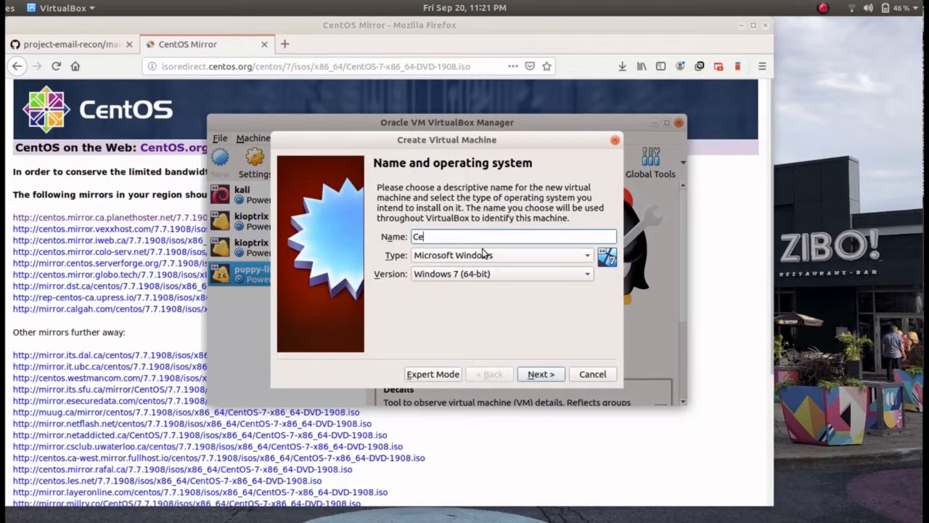
pyautogui.press('BackSpace')
pyautogui.press('BackSpace')
pyautogui.write('cent')
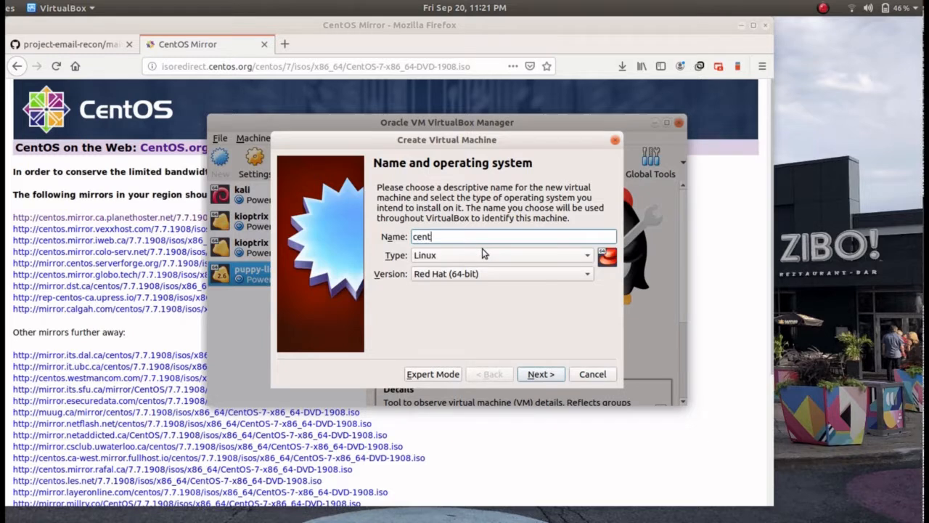
pyautogui.write('os')
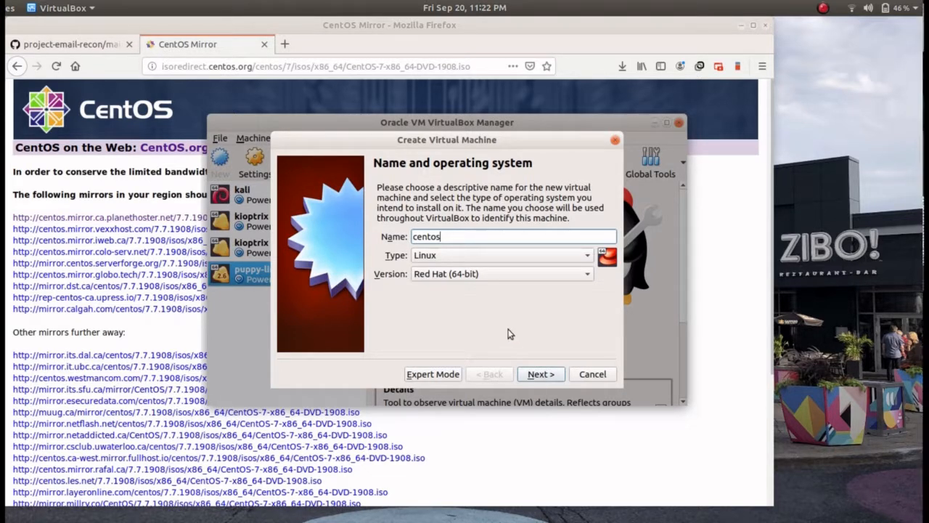
pyautogui.click(542, 374)
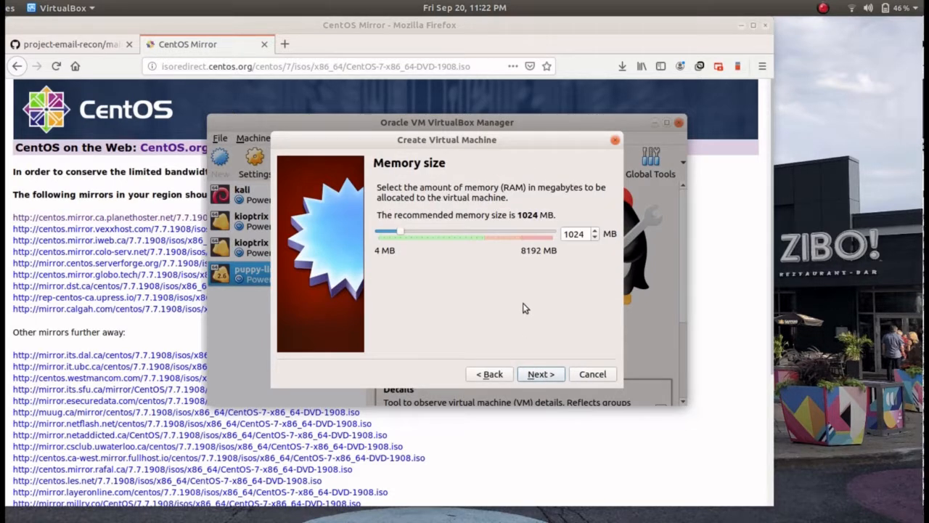
# - Set the new virtual machine's memory size to 2048 MB
pyautogui.doubleClick(584, 233)
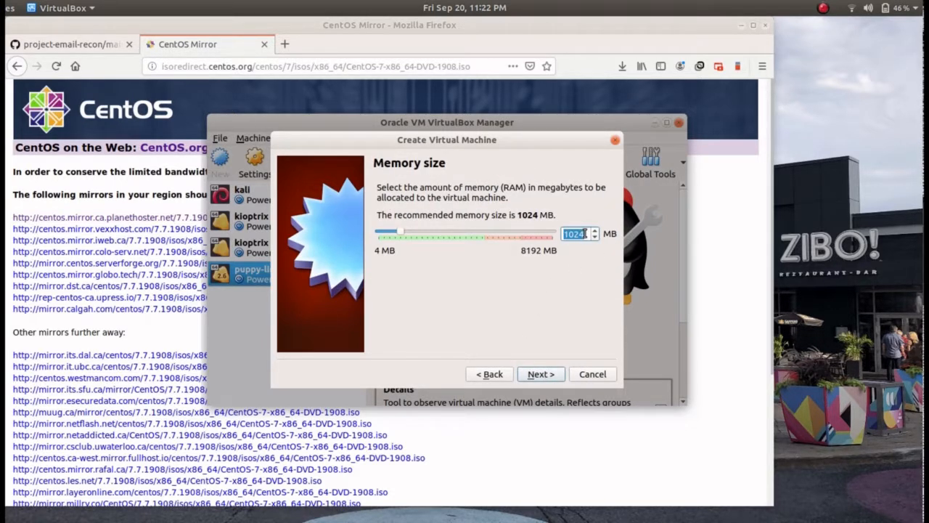
pyautogui.write('21')
pyautogui.press('BackSpace')
pyautogui.write('048')
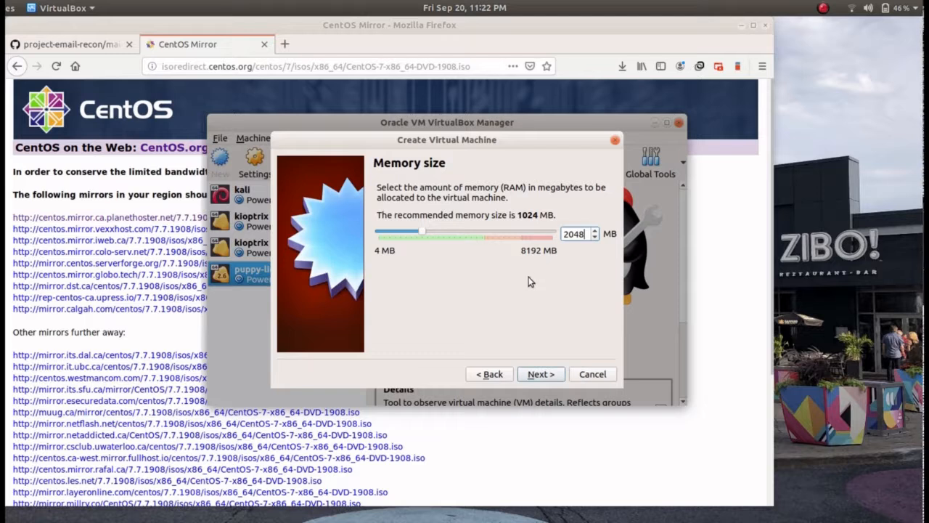
pyautogui.click(540, 376)
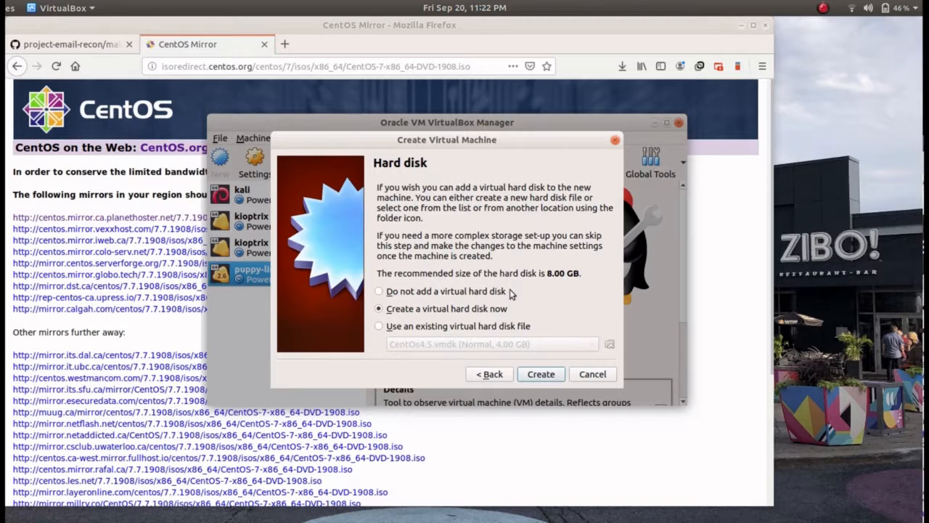
# - Create a new VDI virtual hard disk named centos with a size of 15 GB for the machine
pyautogui.click(541, 374)
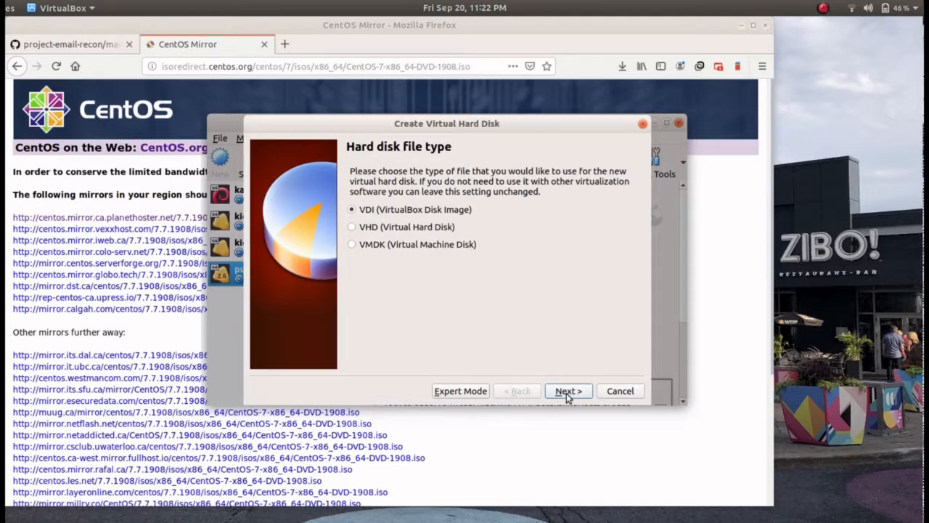
pyautogui.click(567, 392)
pyautogui.click(565, 392)
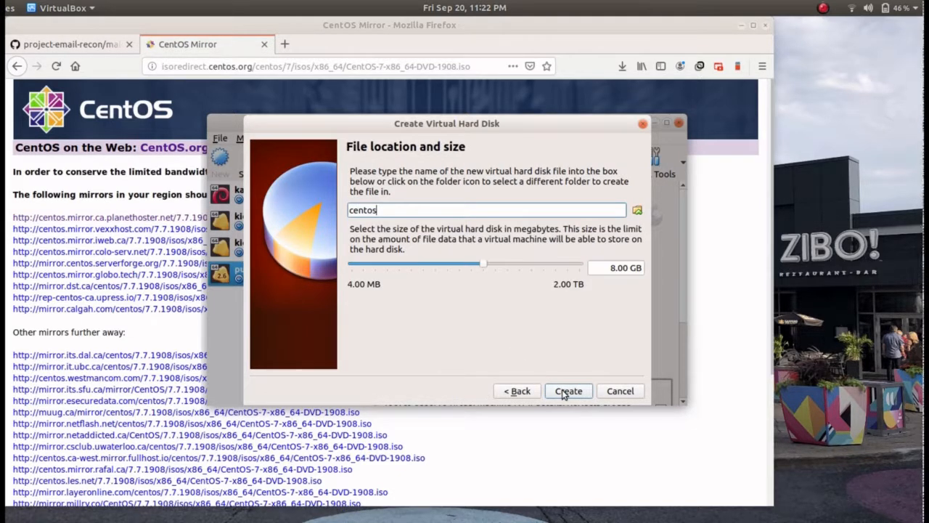
pyautogui.tripleClick(614, 271)
pyautogui.moveTo(609, 269); pyautogui.dragTo(630, 268)
pyautogui.write('15')
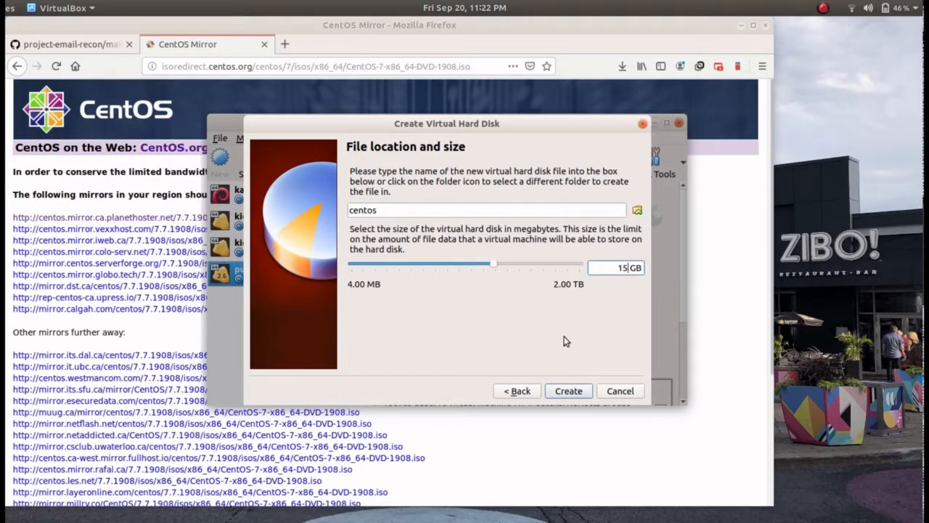
pyautogui.click(568, 391)
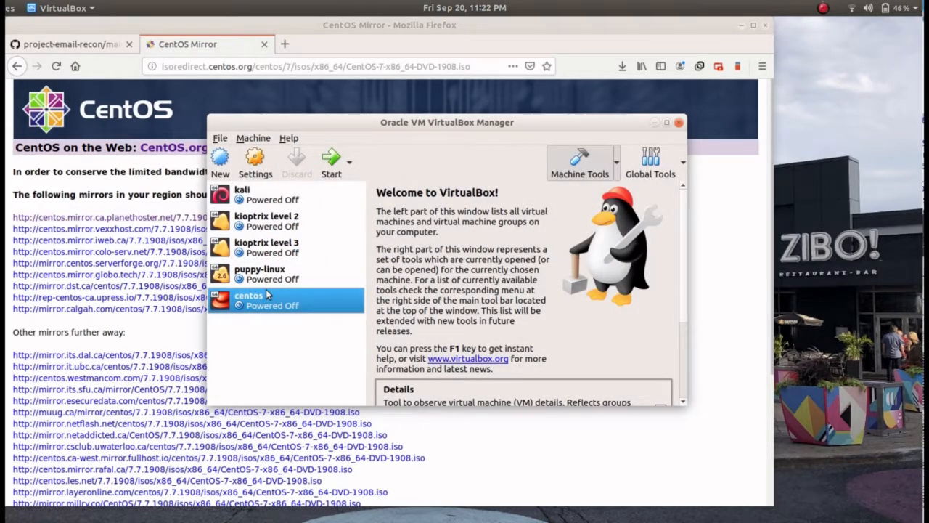
# - Attach CentOS-7-x86_64-DVD-1908.iso from Downloads to the centos machine's empty IDE optical drive
pyautogui.click(255, 162)
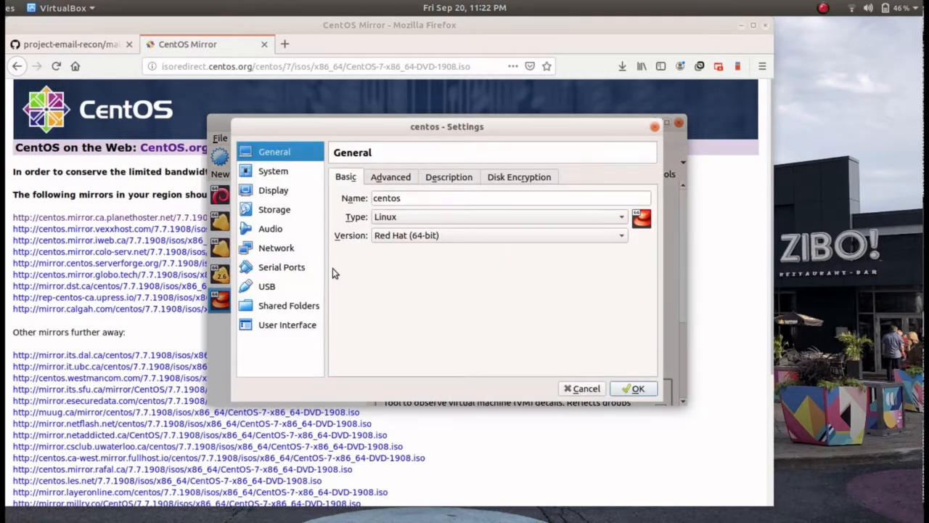
pyautogui.click(282, 172)
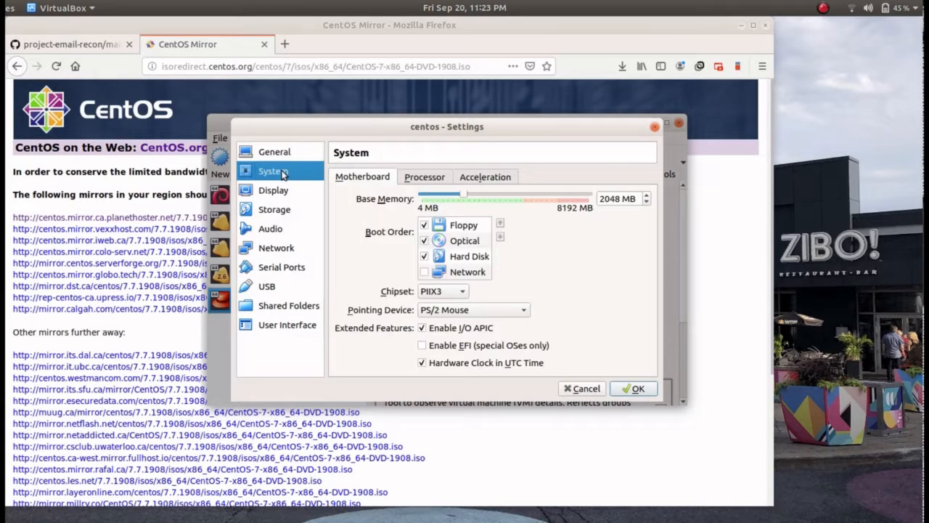
pyautogui.click(282, 211)
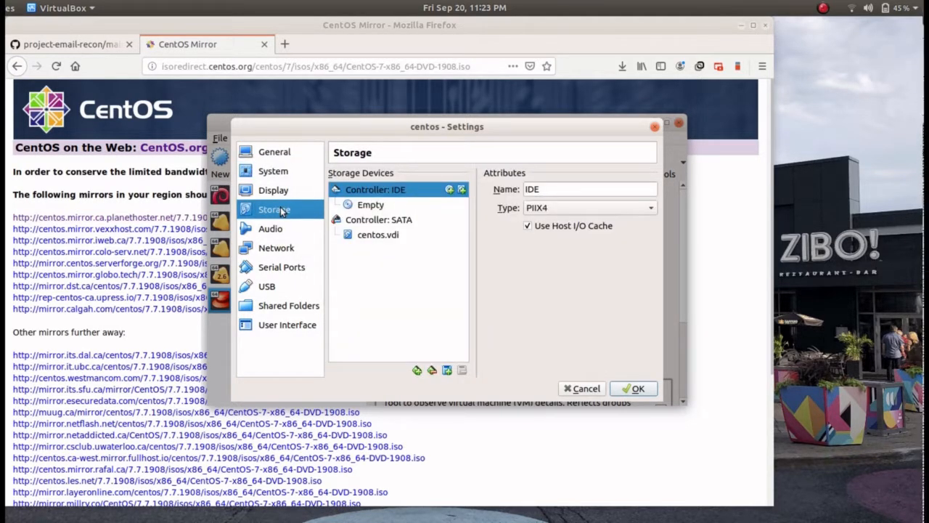
pyautogui.click(363, 205)
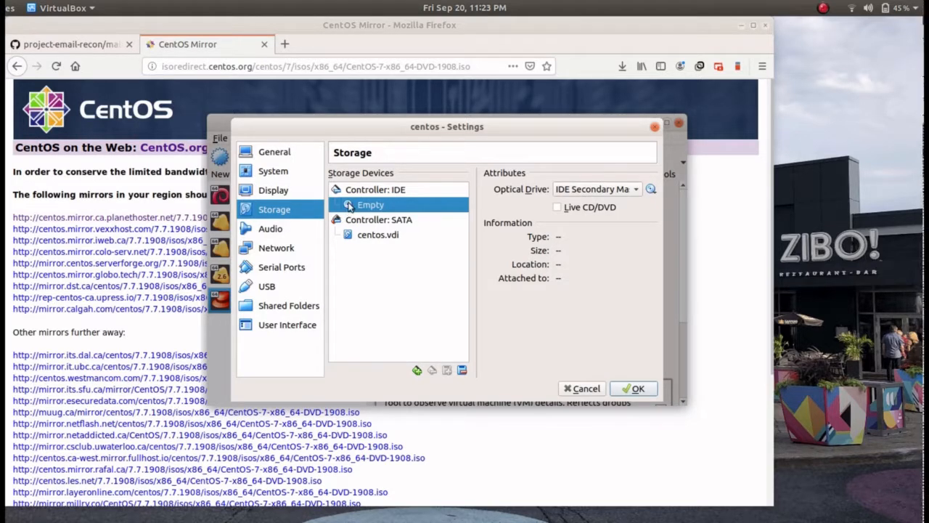
pyautogui.click(651, 190)
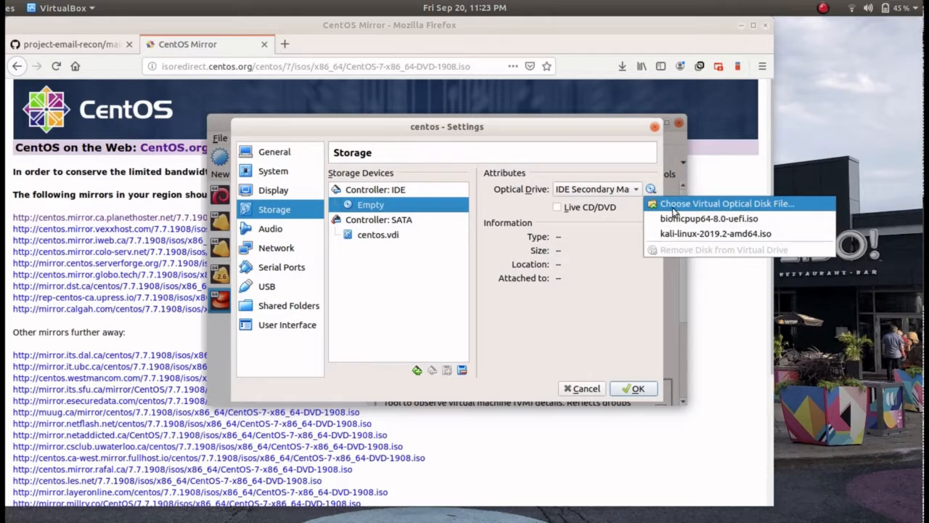
pyautogui.click(674, 208)
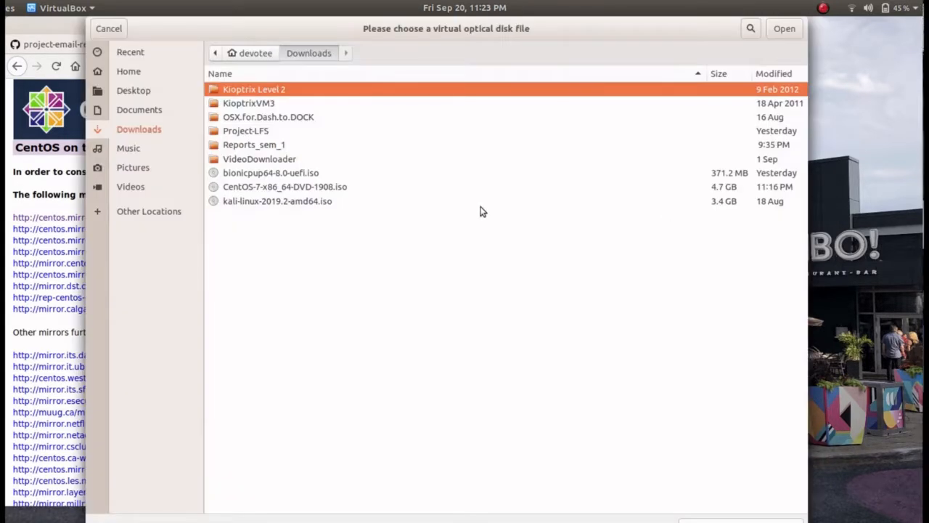
pyautogui.click(231, 189)
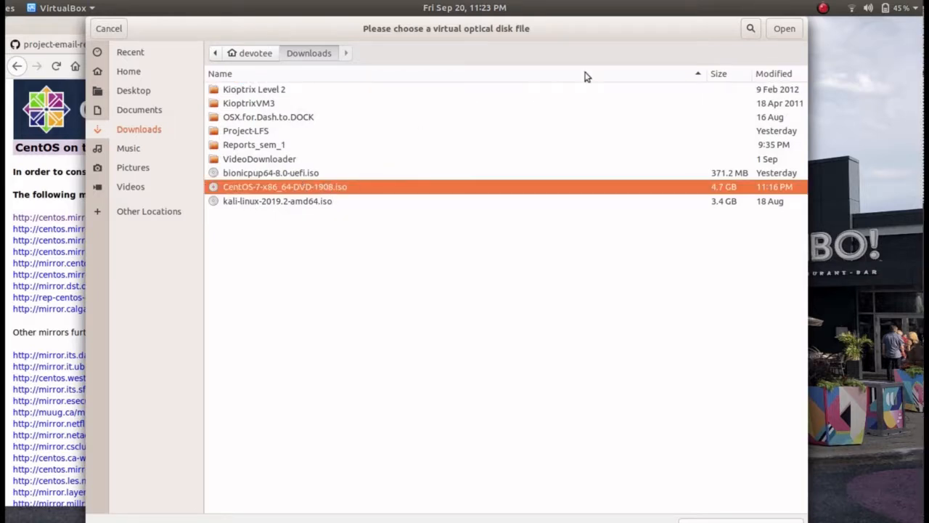
pyautogui.click(787, 29)
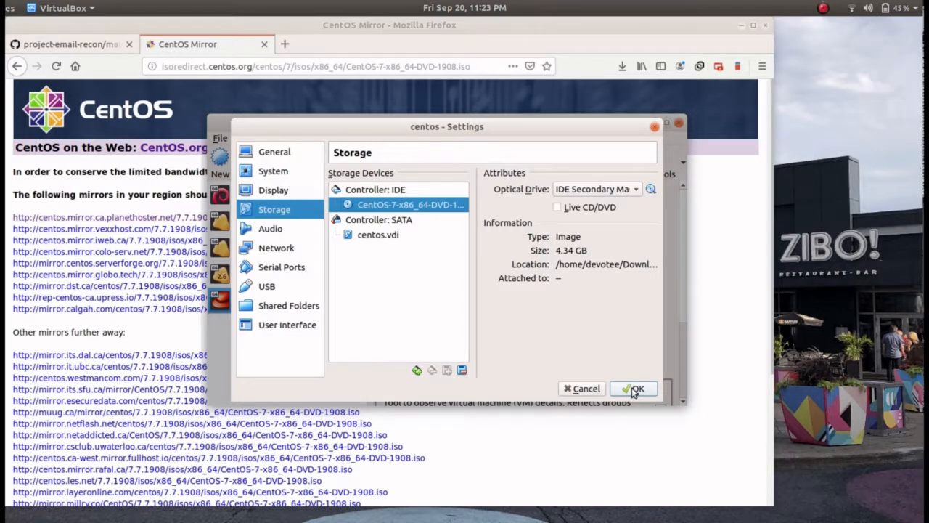
# - Set the centos machine's processor count to 2 and save its settings
pyautogui.click(298, 182)
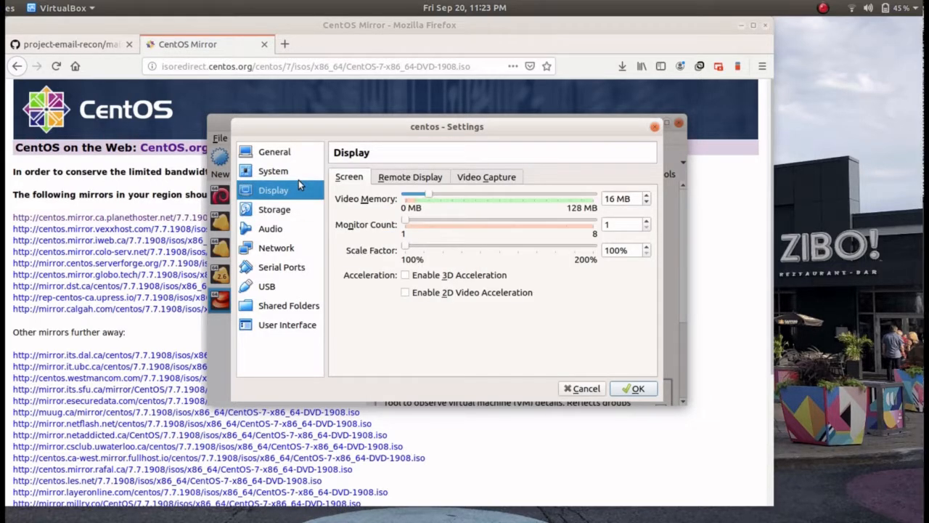
pyautogui.click(293, 176)
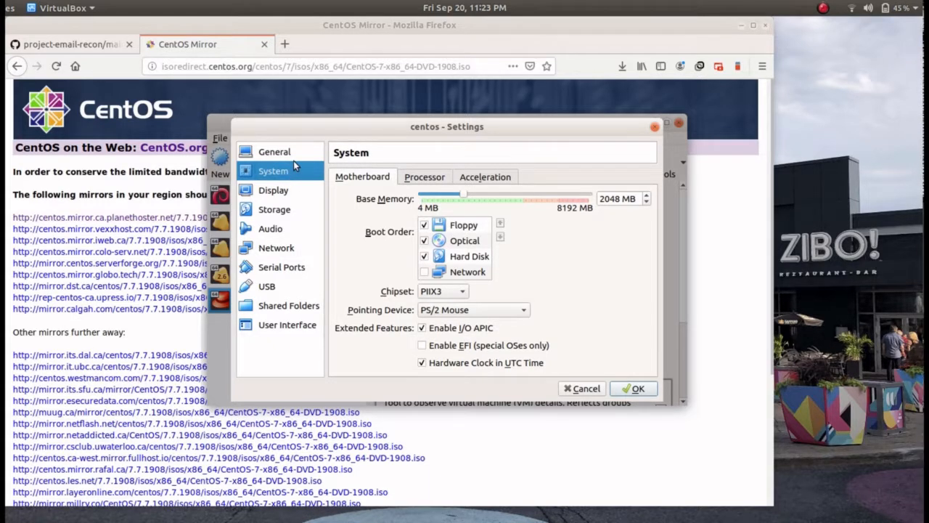
pyautogui.click(425, 178)
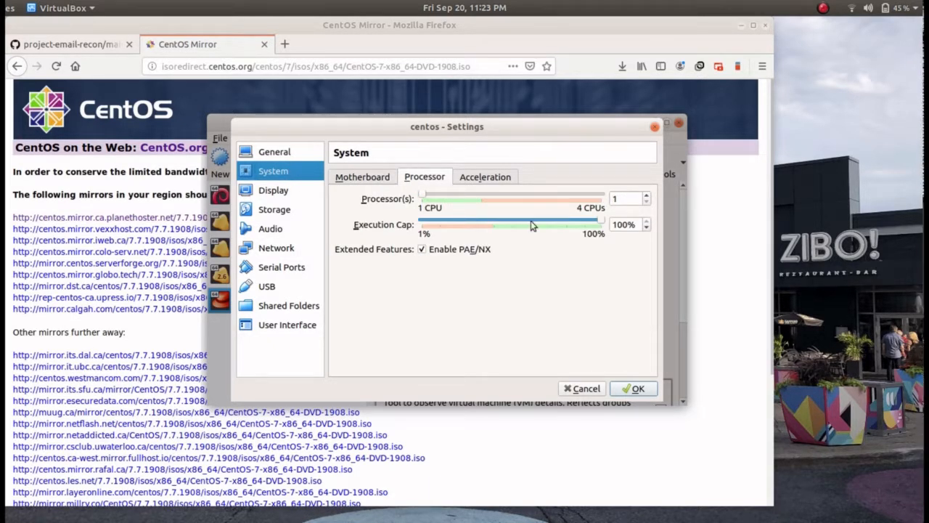
pyautogui.doubleClick(621, 197)
pyautogui.write('2')
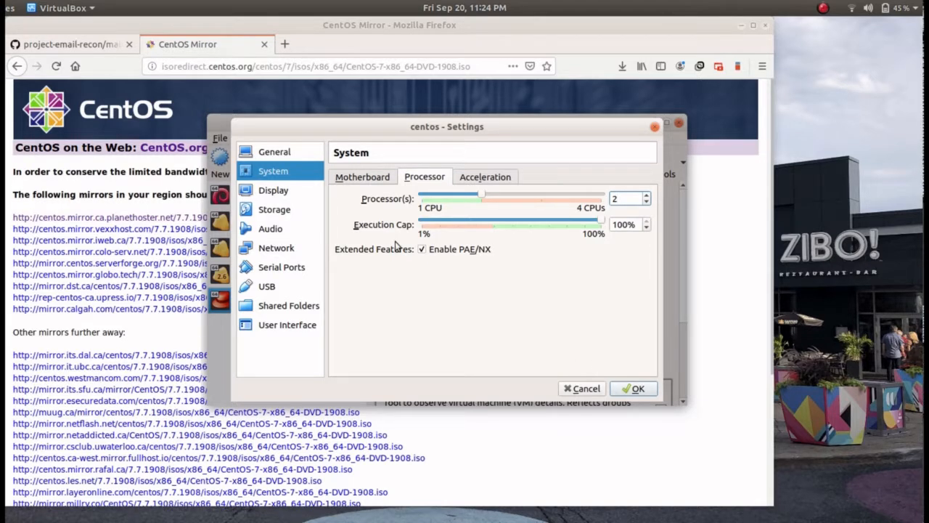
pyautogui.click(637, 390)
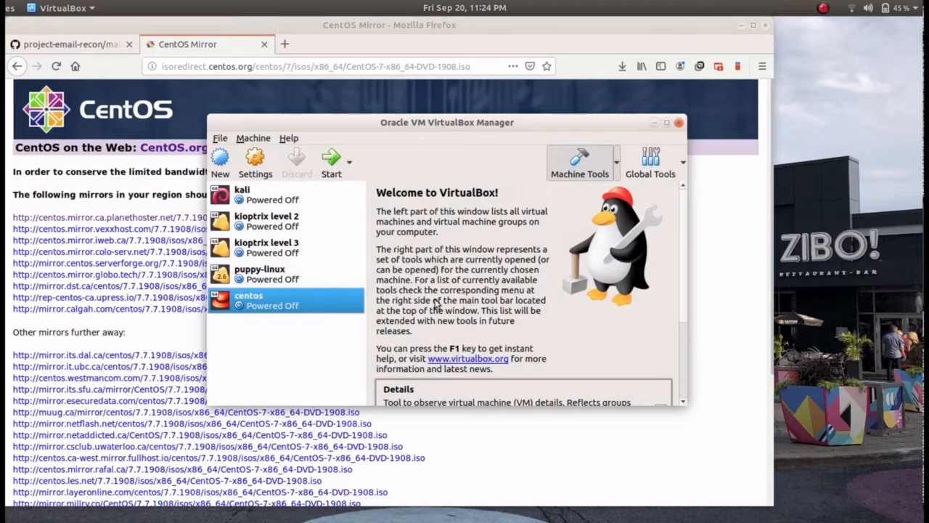
# - Start the centos machine, boot it with "Test this media & install CentOS 7", and dismiss the keyboard-capture and mouse-integration notices
pyautogui.click(331, 163)
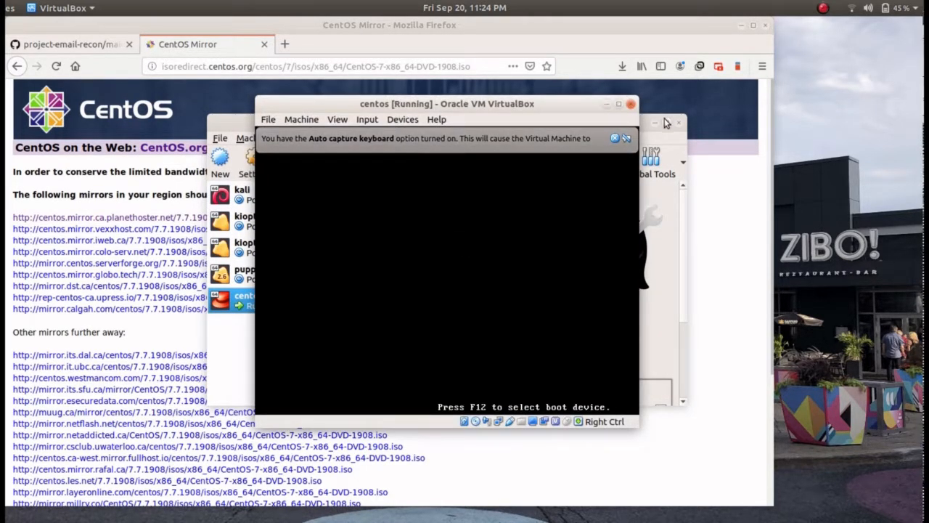
pyautogui.click(655, 122)
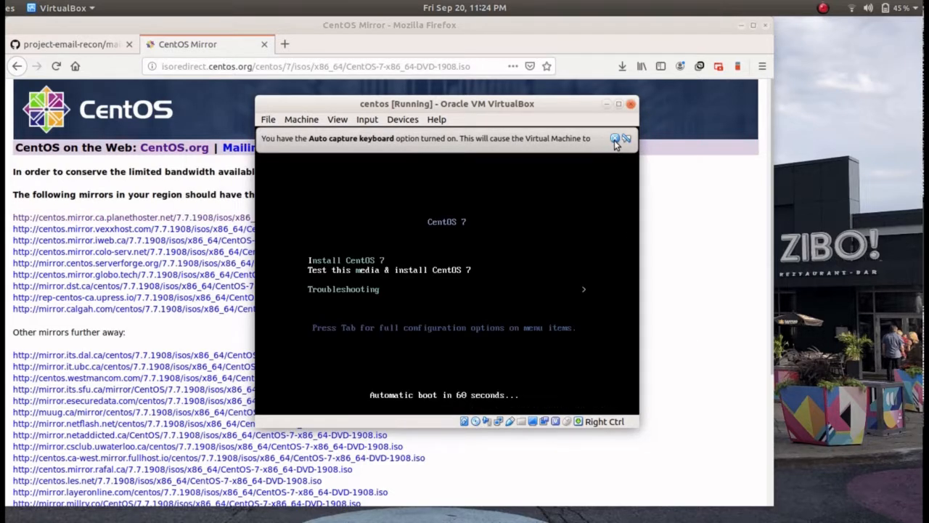
pyautogui.click(615, 139)
pyautogui.press('Return')
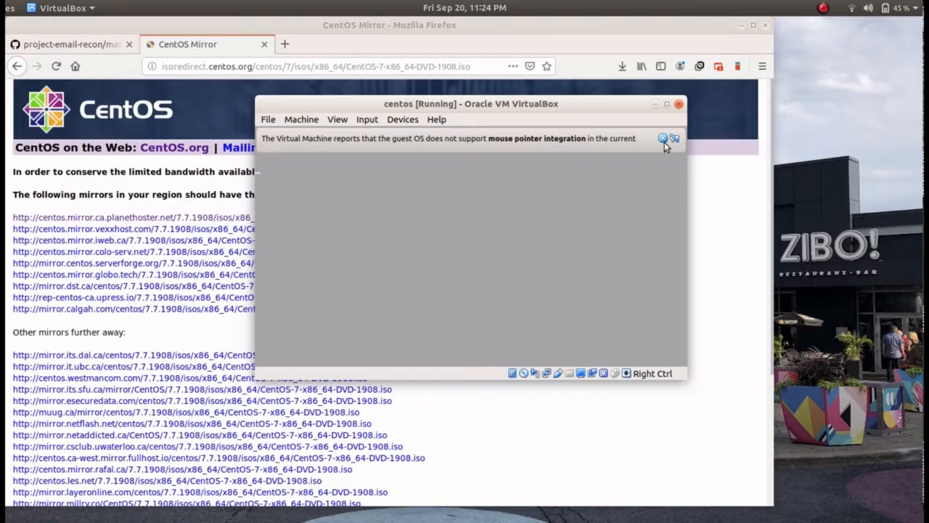
pyautogui.click(663, 138)
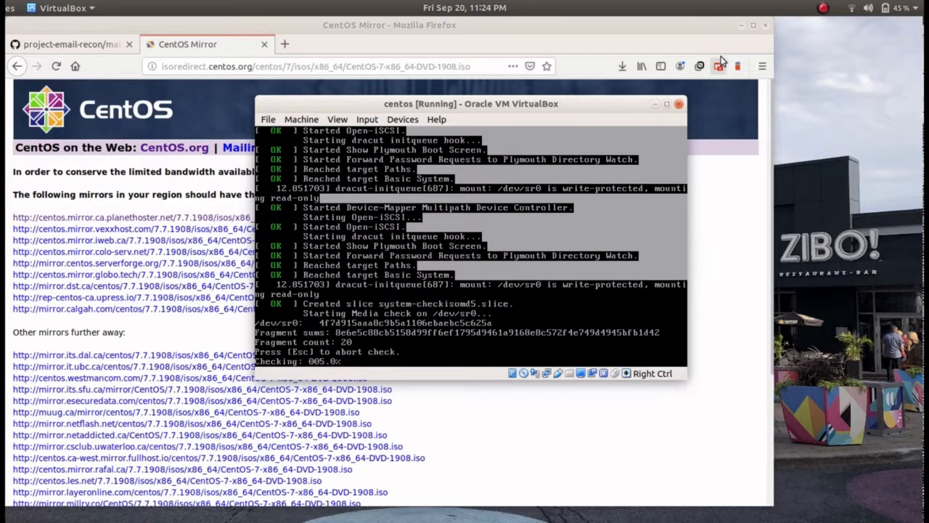
pyautogui.click(827, 8)
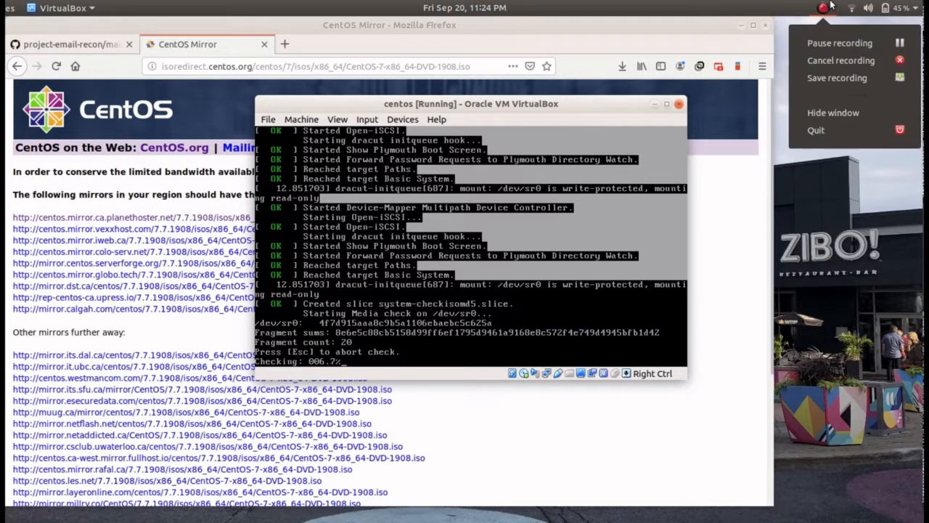
pyautogui.click(828, 8)
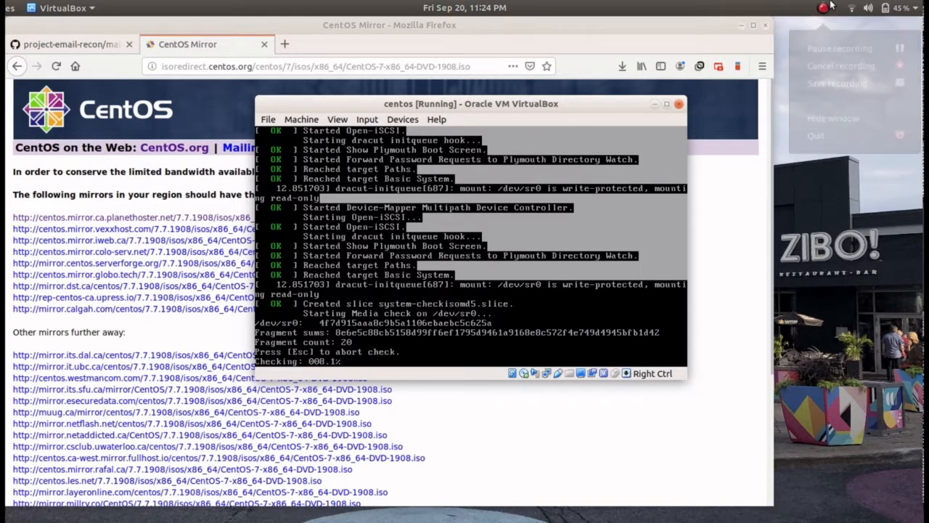
pyautogui.click(666, 105)
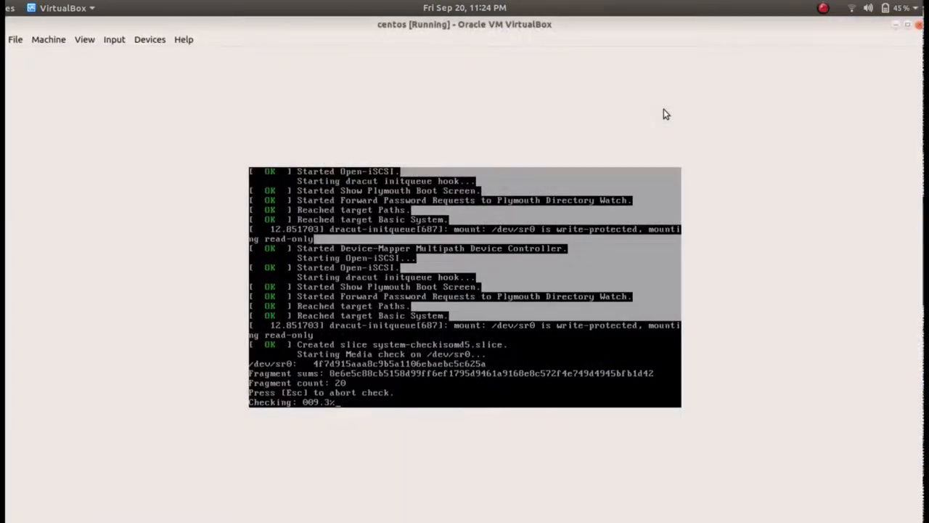
pyautogui.click(907, 25)
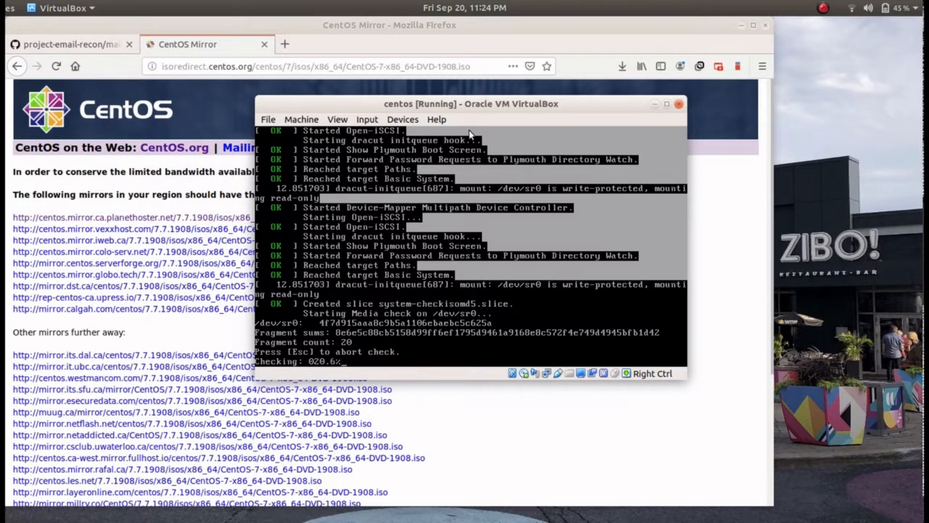
# - Move the centos machine window so the whole installer fits on screen, and continue with English (United States) as the installation language
pyautogui.moveTo(499, 106); pyautogui.dragTo(488, 89)
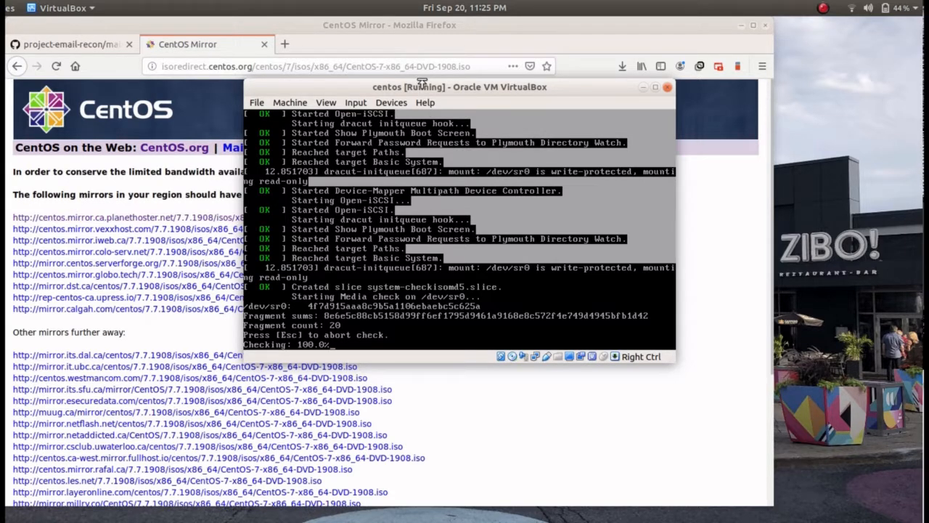
pyautogui.moveTo(437, 90); pyautogui.dragTo(399, 89)
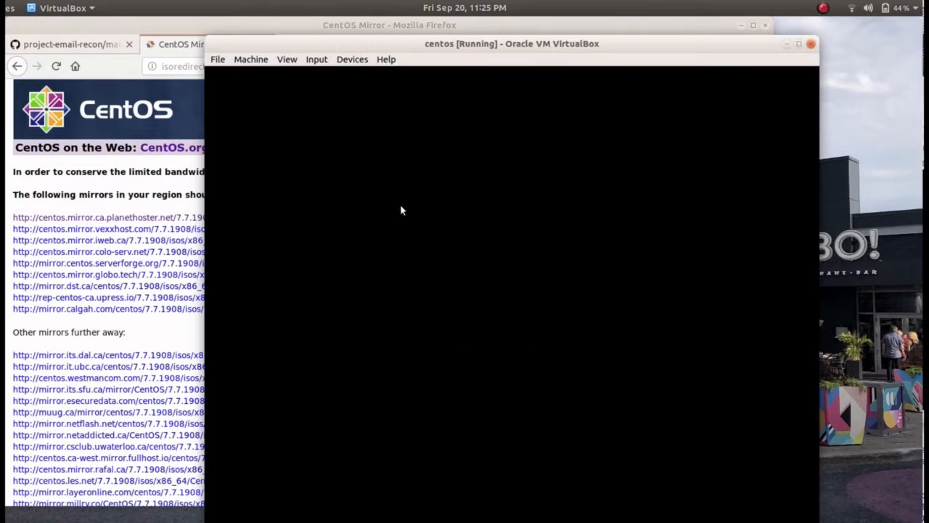
pyautogui.moveTo(537, 47); pyautogui.dragTo(439, 28)
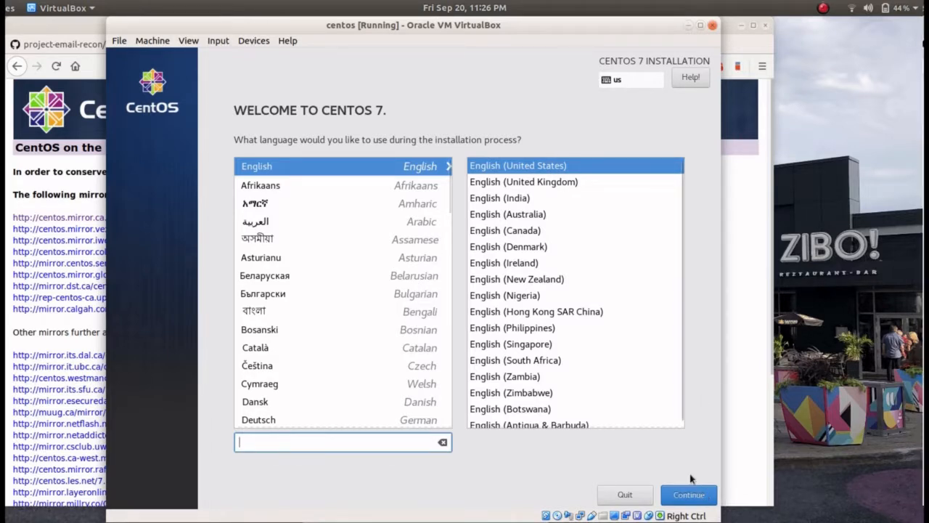
pyautogui.click(694, 492)
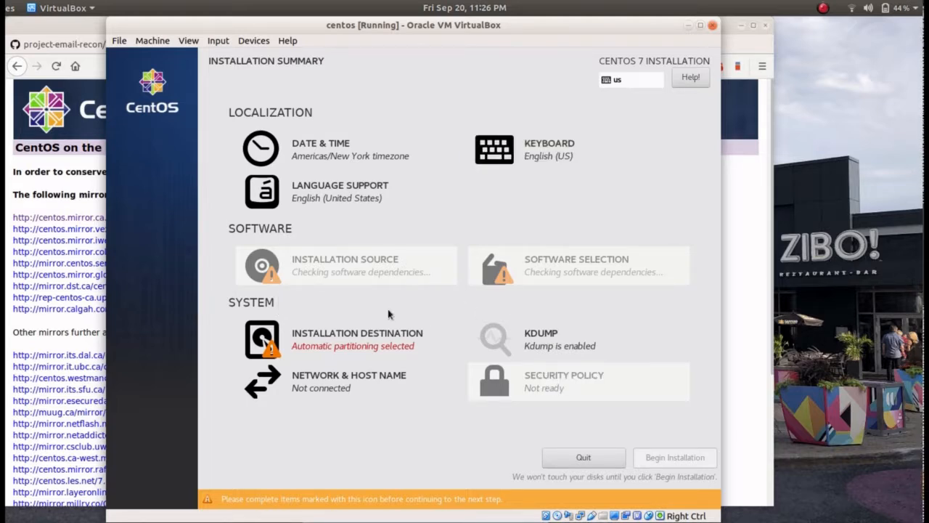
# - Accept the ATA VBOX HARDDISK with automatic partitioning as installation destination and keep the auto-detected media as installation source
pyautogui.click(329, 342)
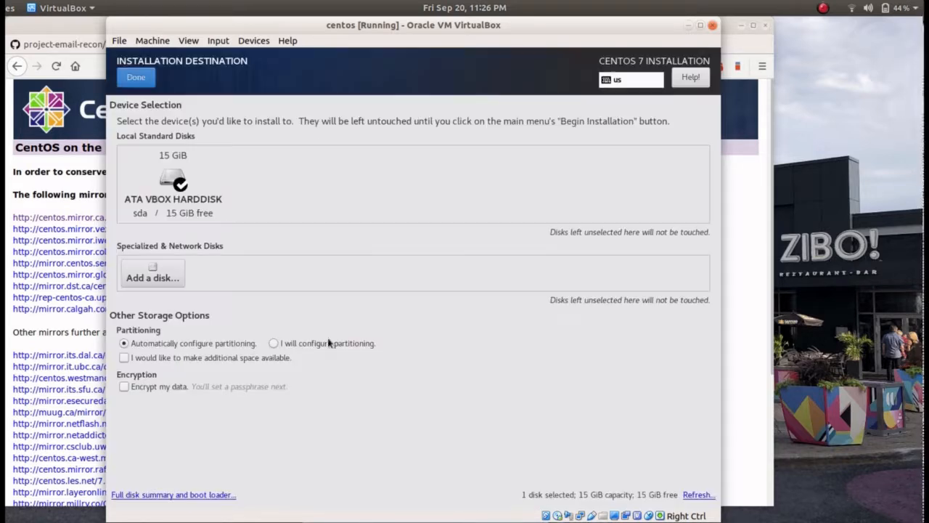
pyautogui.click(150, 80)
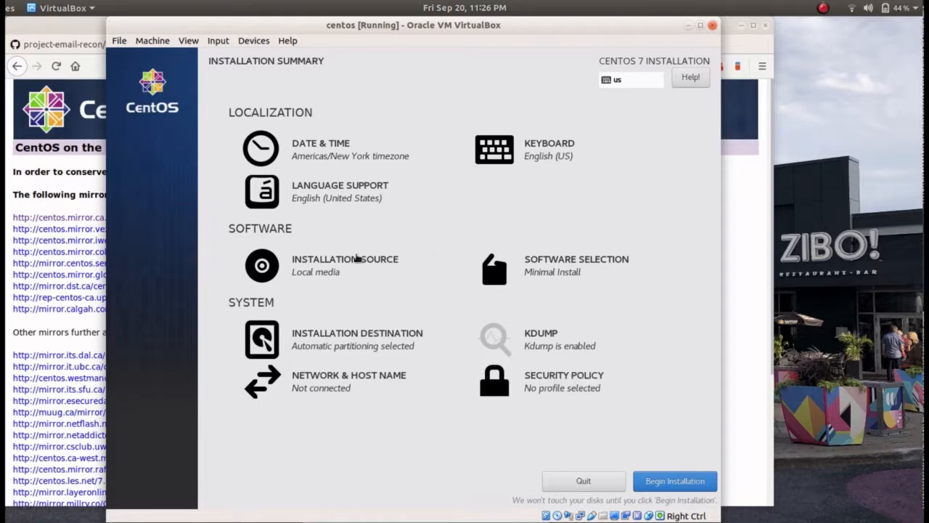
pyautogui.click(357, 259)
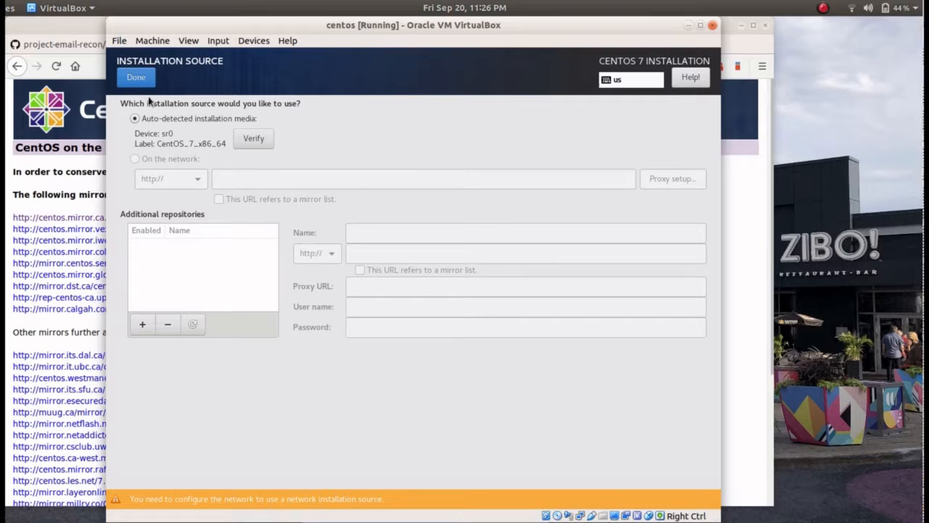
pyautogui.click(136, 77)
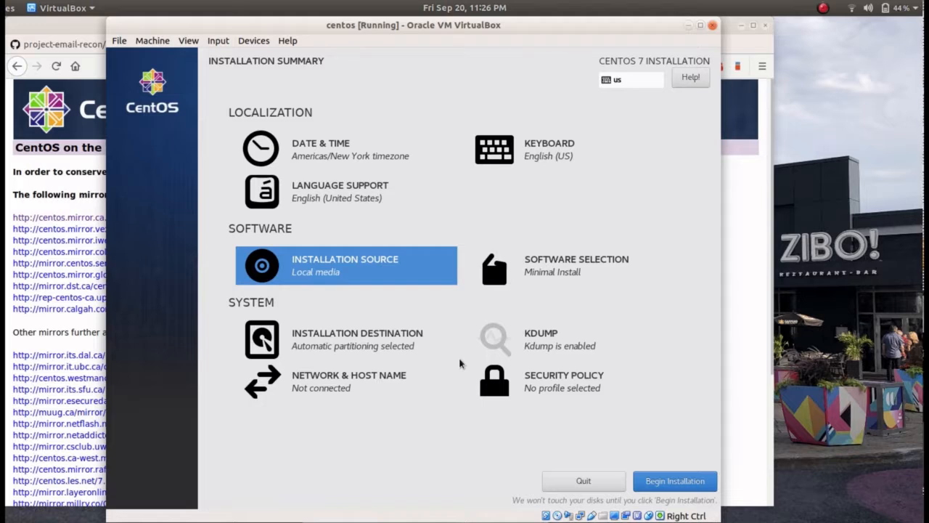
# - In the software selection, choose the Server with GUI base environment and add Backup Server, DNS Name Server and E-mail Server
pyautogui.click(567, 283)
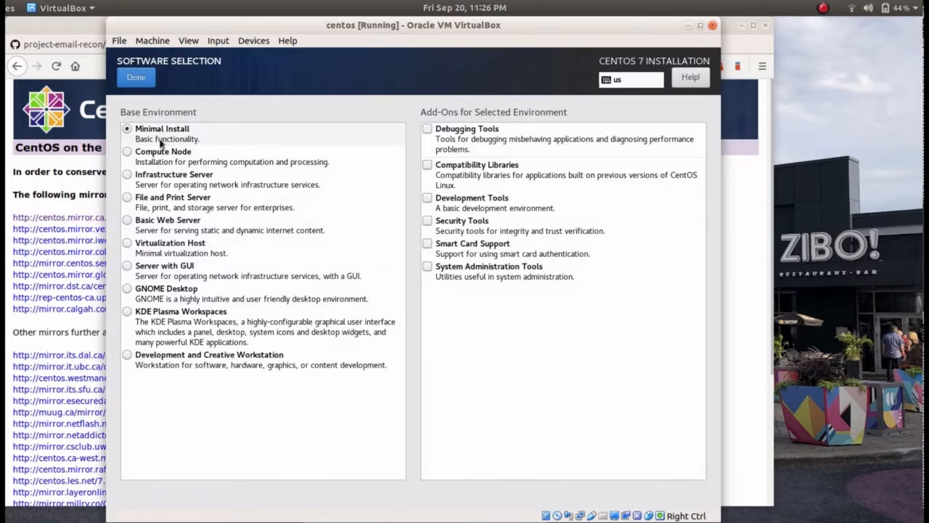
pyautogui.click(194, 276)
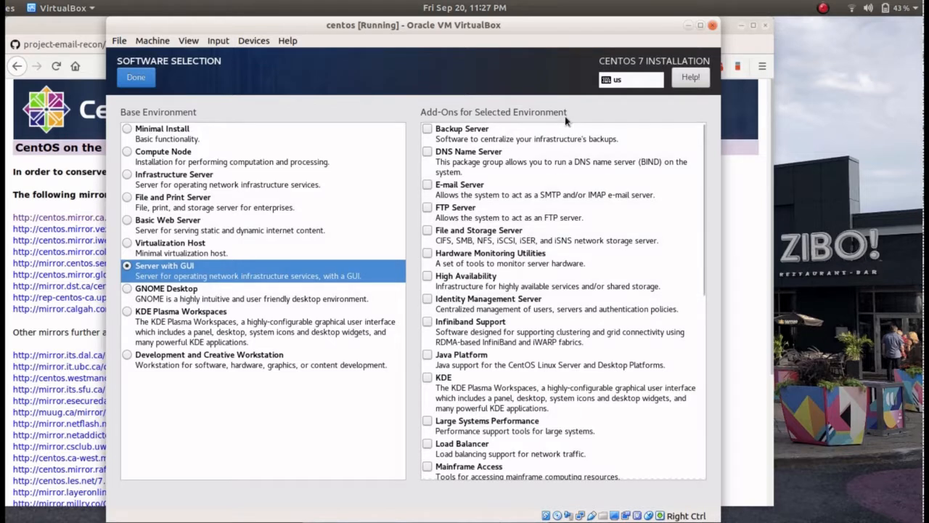
pyautogui.click(428, 130)
pyautogui.click(428, 174)
pyautogui.click(427, 186)
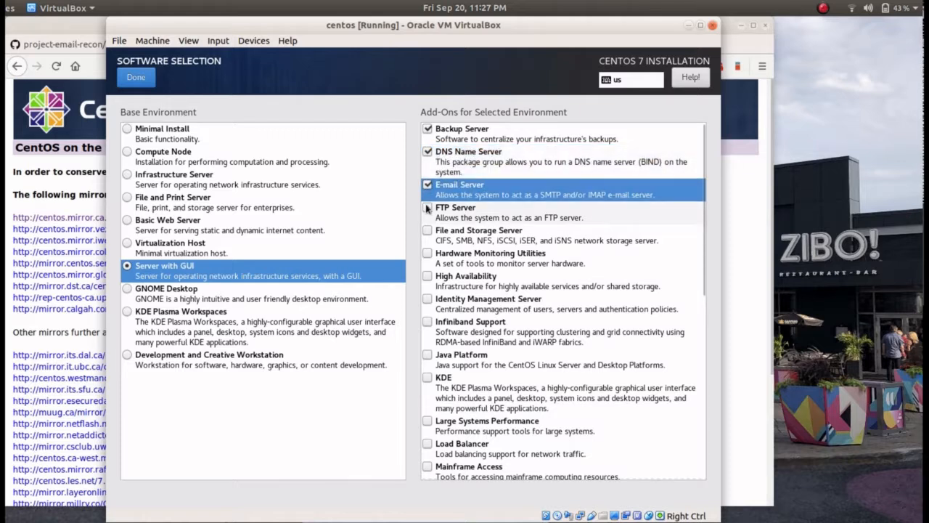
# - Add FTP Server, File and Storage Server, Hardware Monitoring Utilities, High Availability and Identity Management Server to the selected environment
pyautogui.click(427, 208)
pyautogui.click(429, 230)
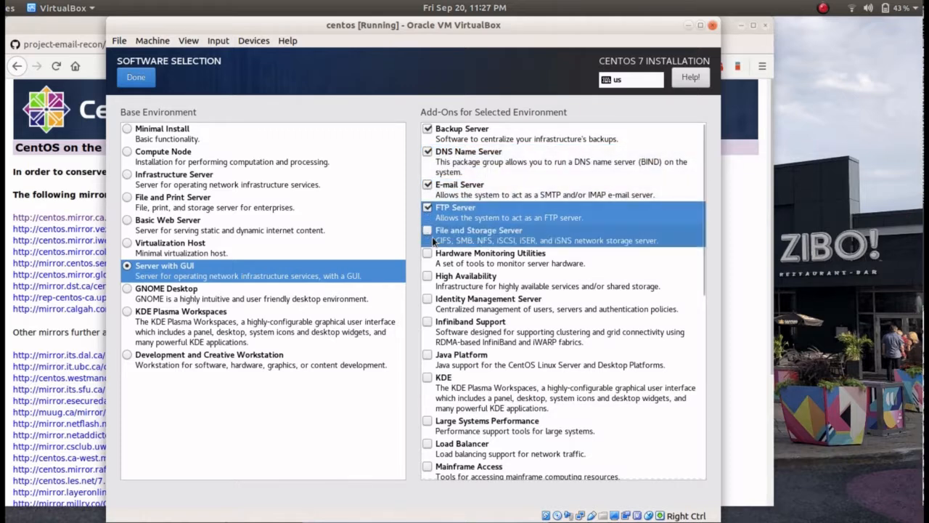
pyautogui.click(479, 264)
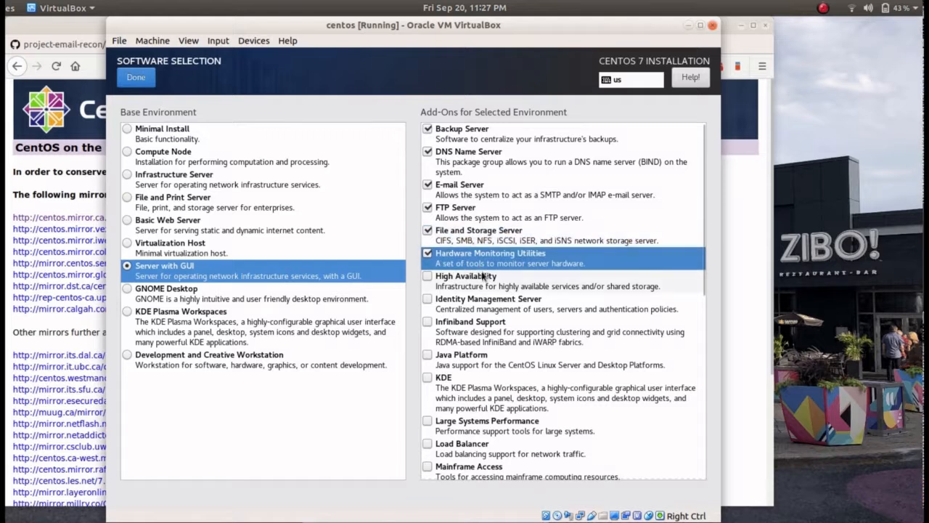
pyautogui.click(485, 282)
pyautogui.click(503, 313)
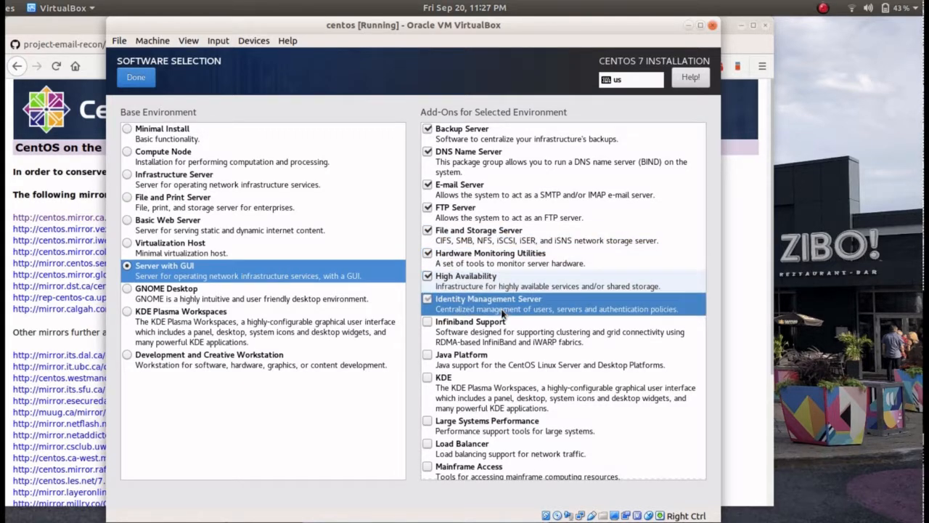
# - Include the Development Tools, Compatibility Libraries, Security Tools and System Administration Tools add-ons
pyautogui.scroll(-5, 499, 341)
pyautogui.scroll(-3, 498, 345)
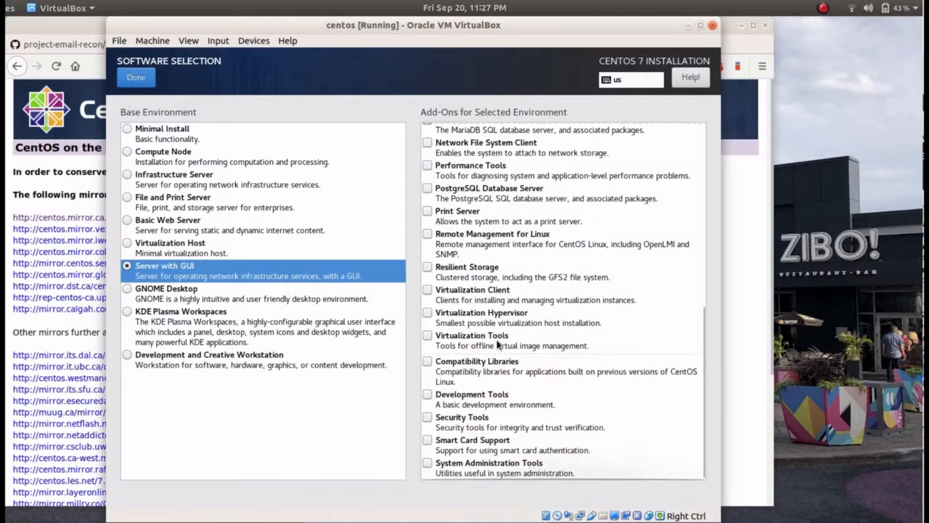
pyautogui.click(470, 400)
pyautogui.click(475, 368)
pyautogui.click(483, 421)
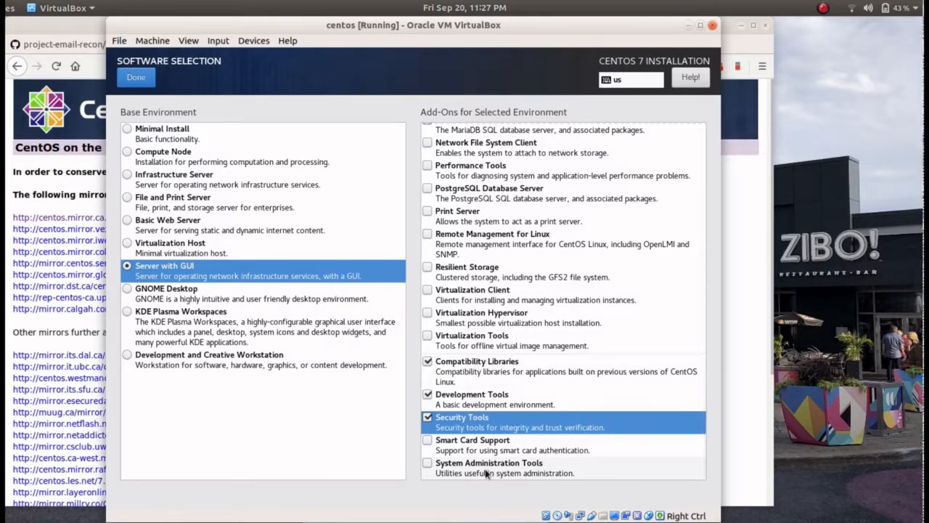
pyautogui.click(486, 473)
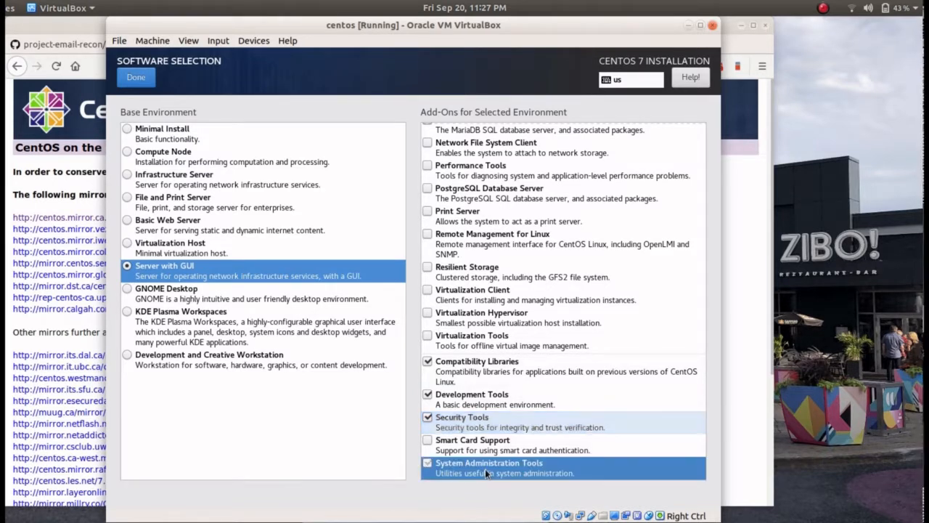
# - Include the Virtualization Hypervisor, Virtualization Tools, Resilient Storage and Virtualization Client add-ons
pyautogui.click(471, 327)
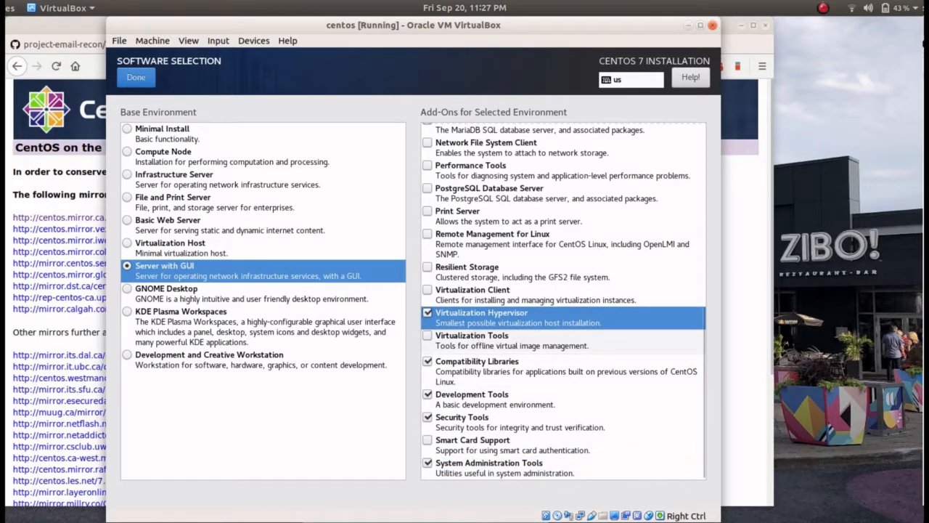
pyautogui.click(473, 338)
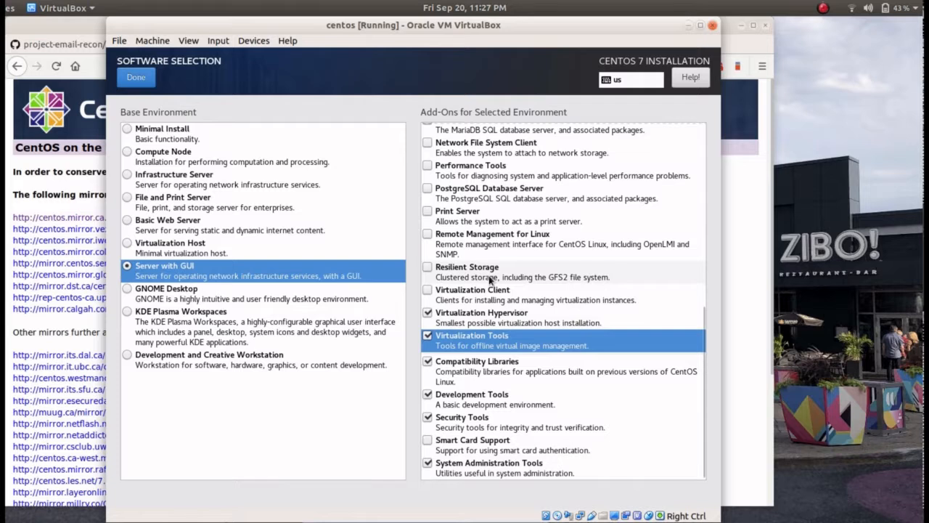
pyautogui.click(491, 280)
pyautogui.click(474, 288)
# - Include the Remote Management for Linux, PostgreSQL Database Server, Print Server, Network File System Client and Performance Tools add-ons
pyautogui.click(497, 237)
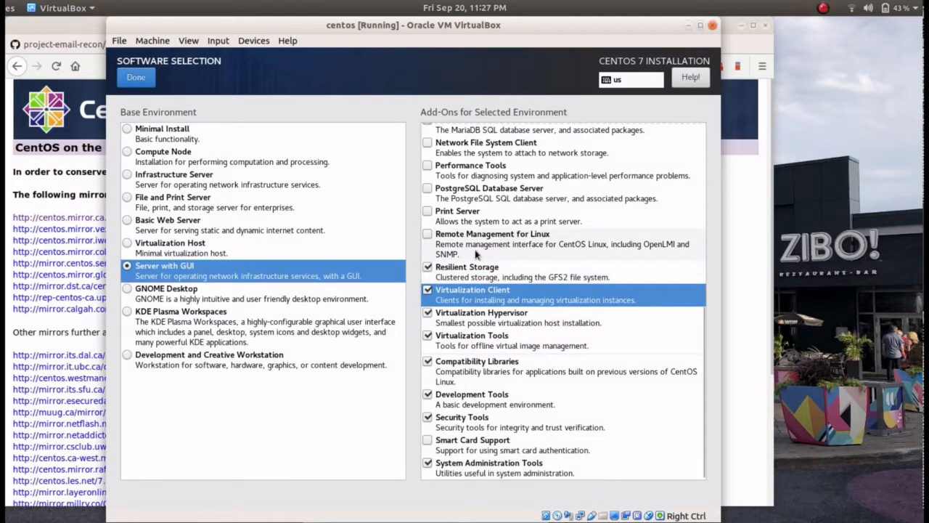
pyautogui.click(548, 194)
pyautogui.click(471, 221)
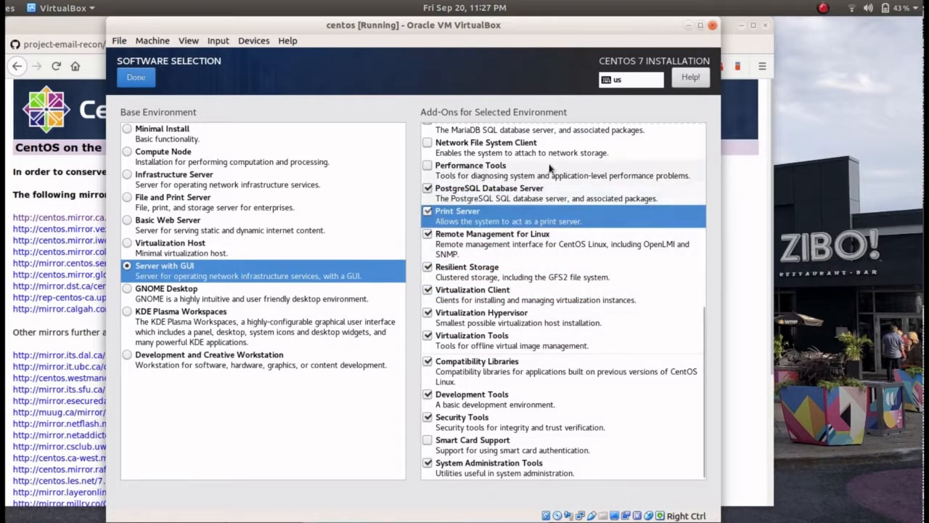
pyautogui.click(521, 152)
pyautogui.click(483, 177)
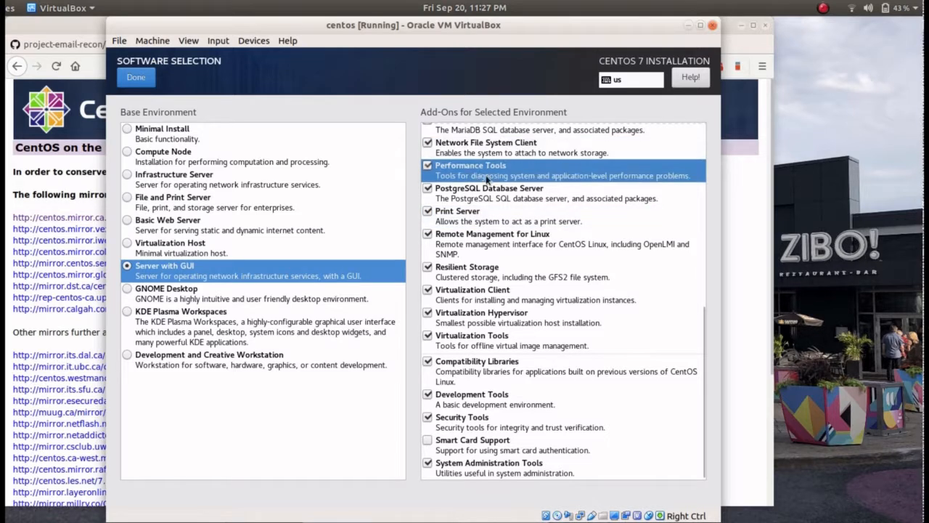
# - Include the KDE, Large Systems Performance, Load Balancer, Mainframe Access and MariaDB Database Server add-ons
pyautogui.scroll(3, 594, 219)
pyautogui.scroll(6, 594, 219)
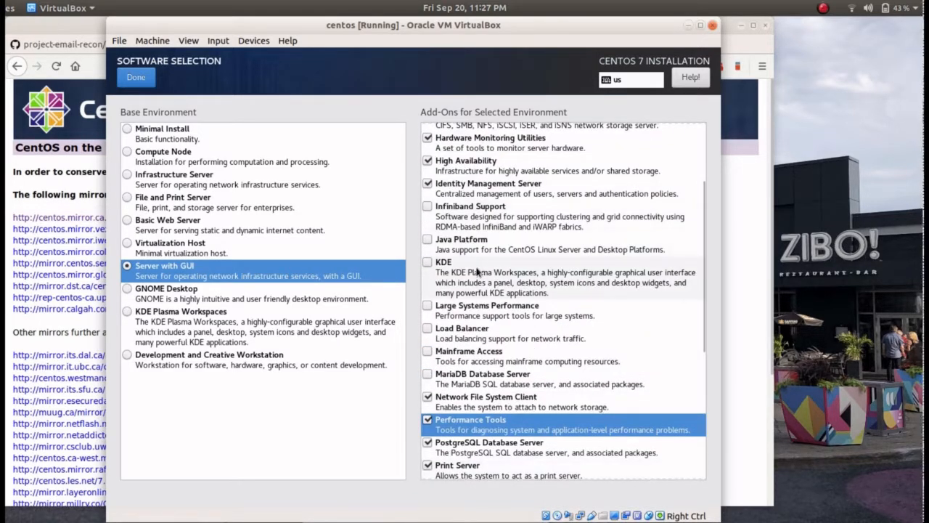
pyautogui.click(468, 282)
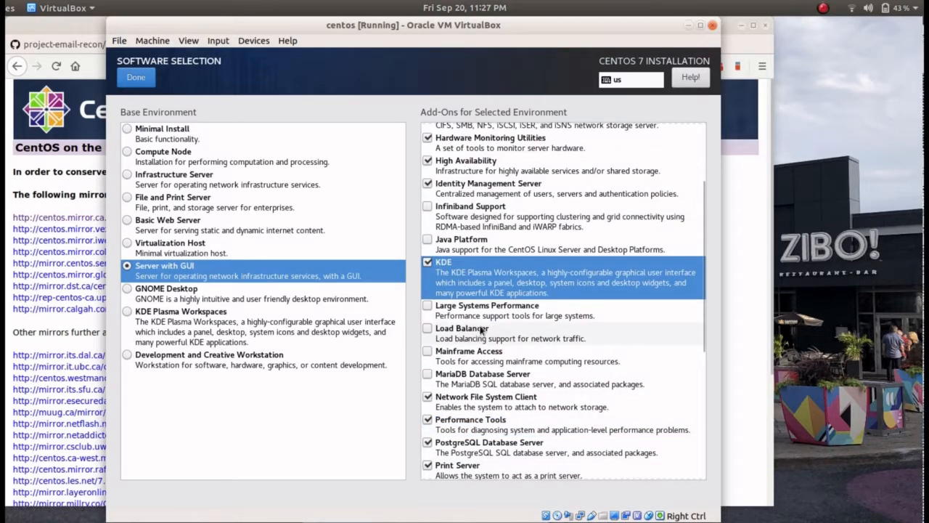
pyautogui.click(494, 321)
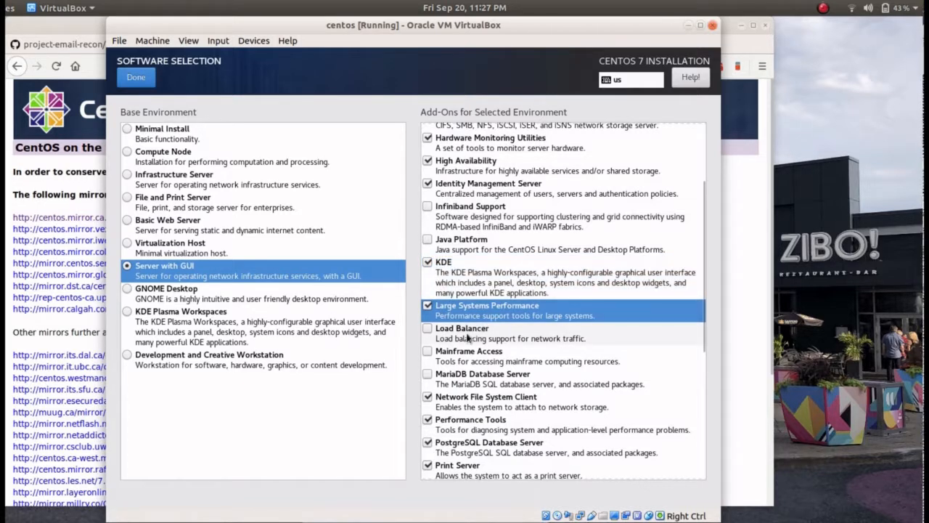
pyautogui.click(472, 336)
pyautogui.click(472, 352)
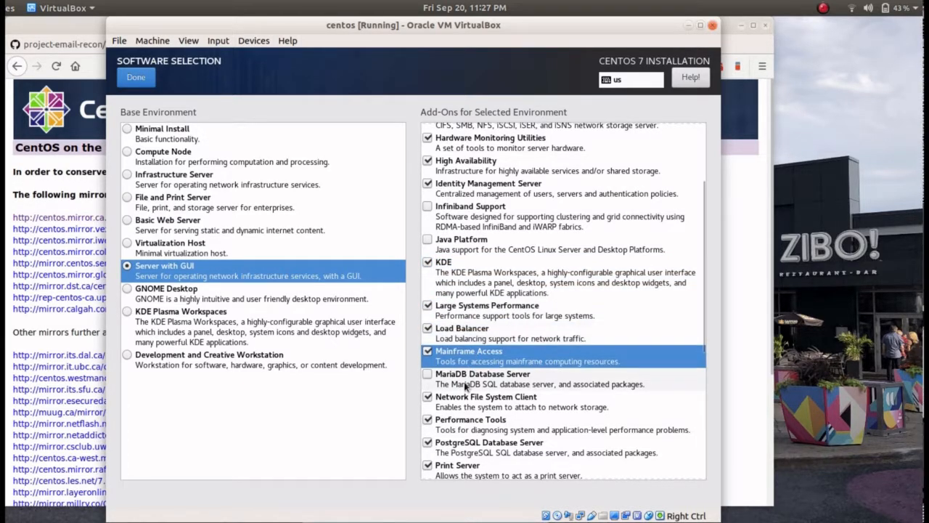
pyautogui.click(471, 381)
# - Add Infiniband Support, check the chosen add-ons, and confirm the software selection
pyautogui.scroll(3, 509, 284)
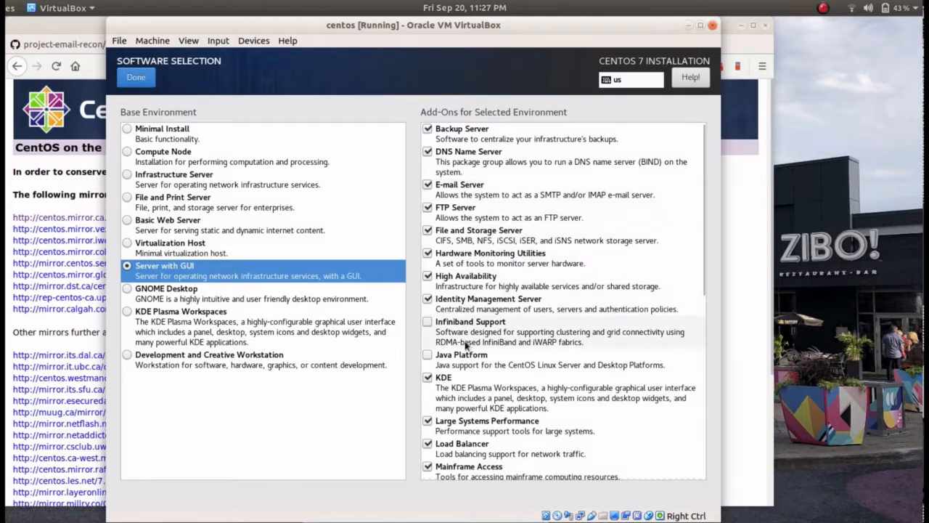
pyautogui.click(486, 332)
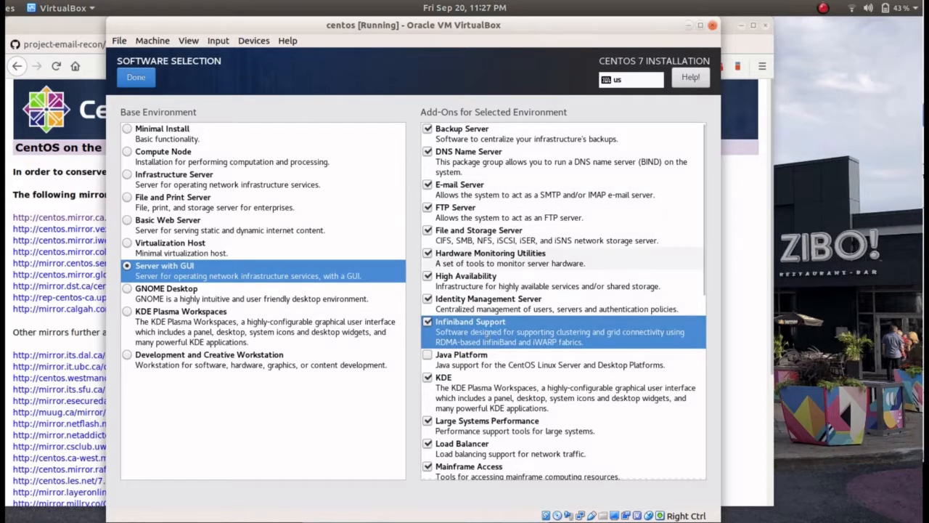
pyautogui.scroll(-5, 521, 258)
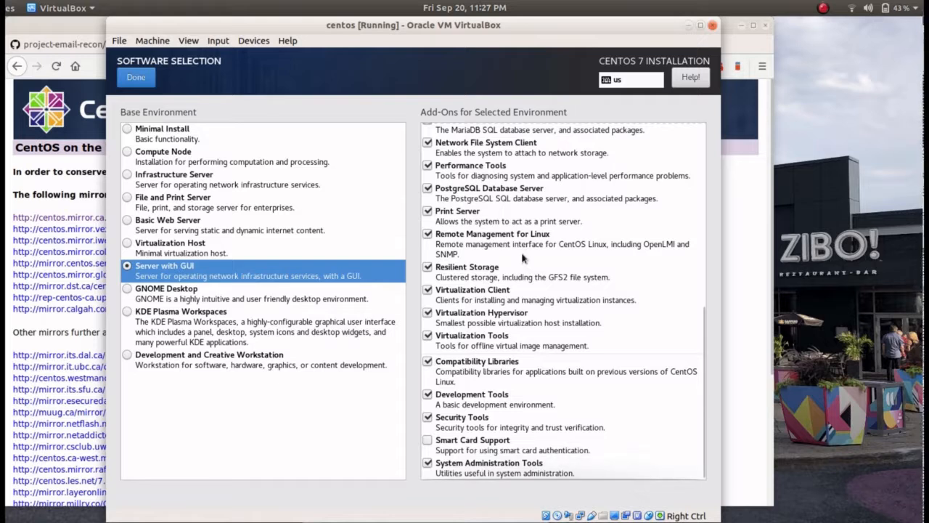
pyautogui.scroll(5, 522, 258)
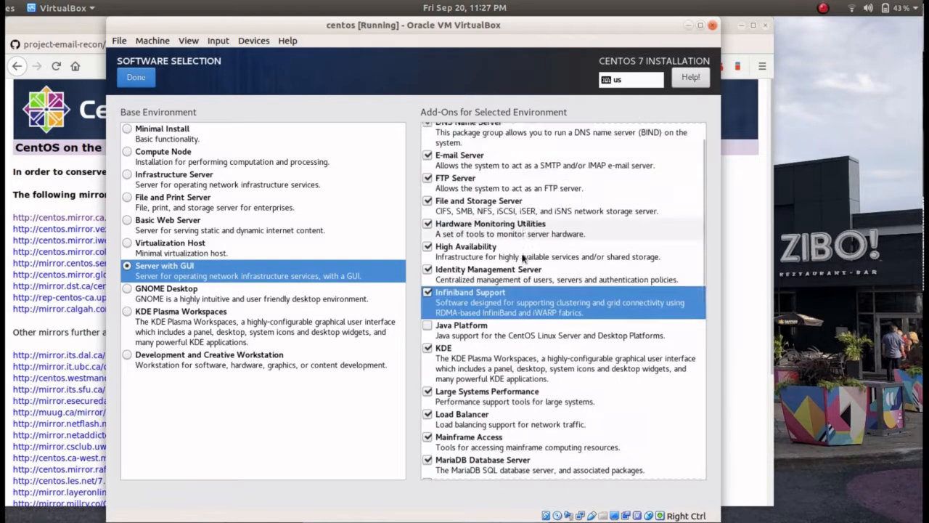
pyautogui.click(136, 77)
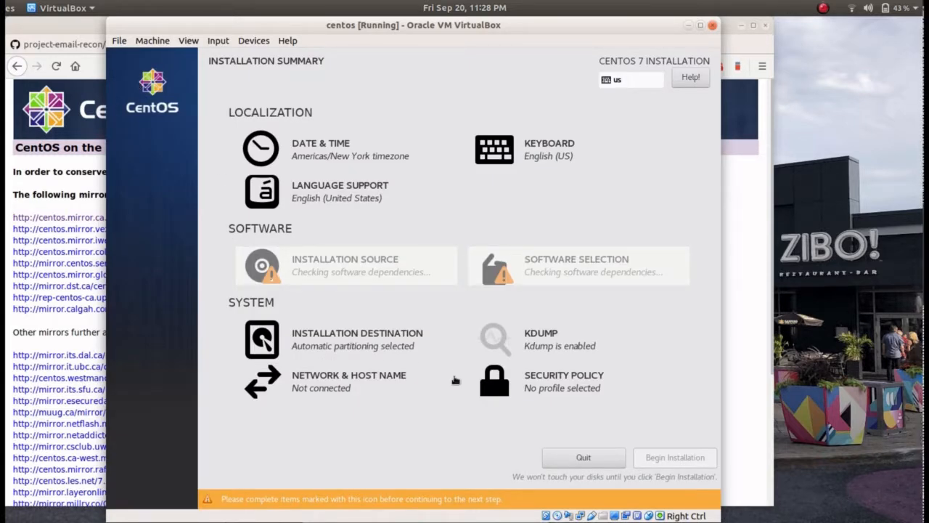
# - Open the network settings and set the IPv4 method of the enp0s3 Ethernet connection to Manual
pyautogui.click(362, 380)
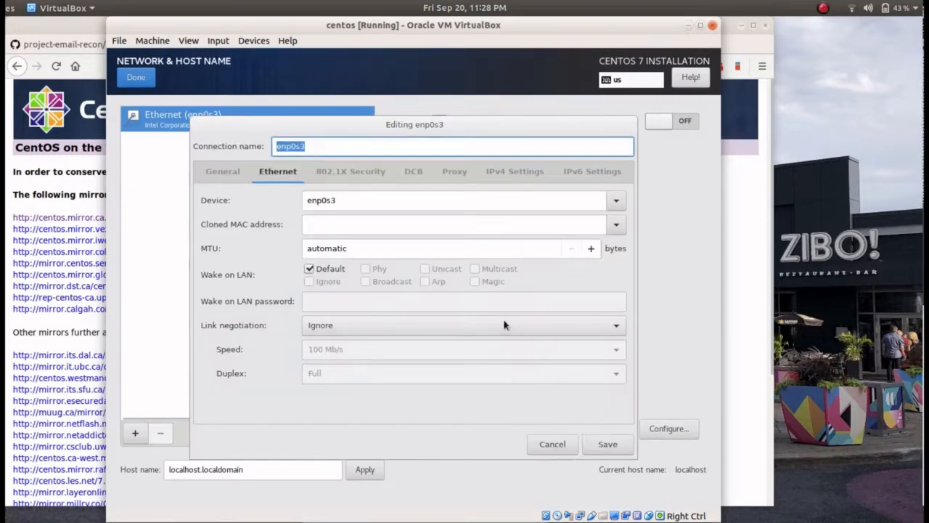
pyautogui.click(508, 170)
pyautogui.click(427, 203)
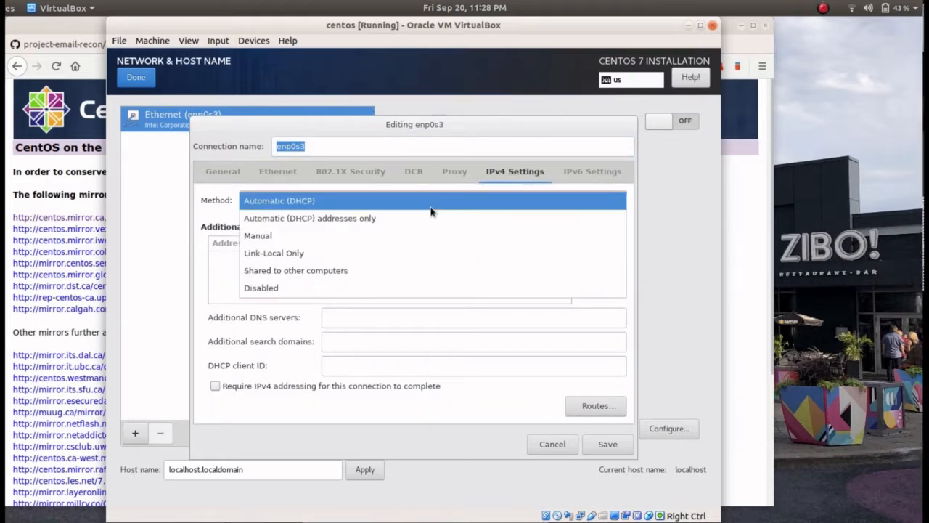
pyautogui.click(398, 232)
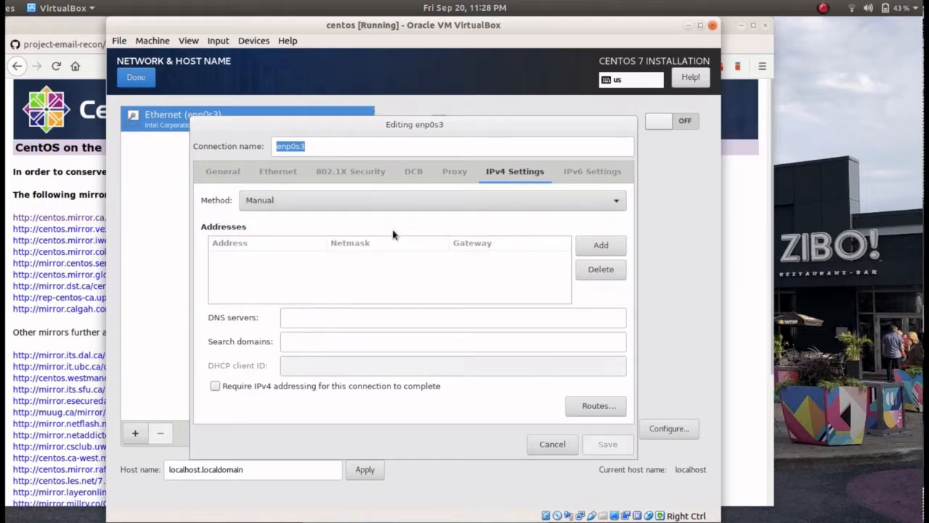
# - Add the static address 192.168.0.122 with netmask 24 to enp0s3, save the connection, and return to the installation summary
pyautogui.click(599, 246)
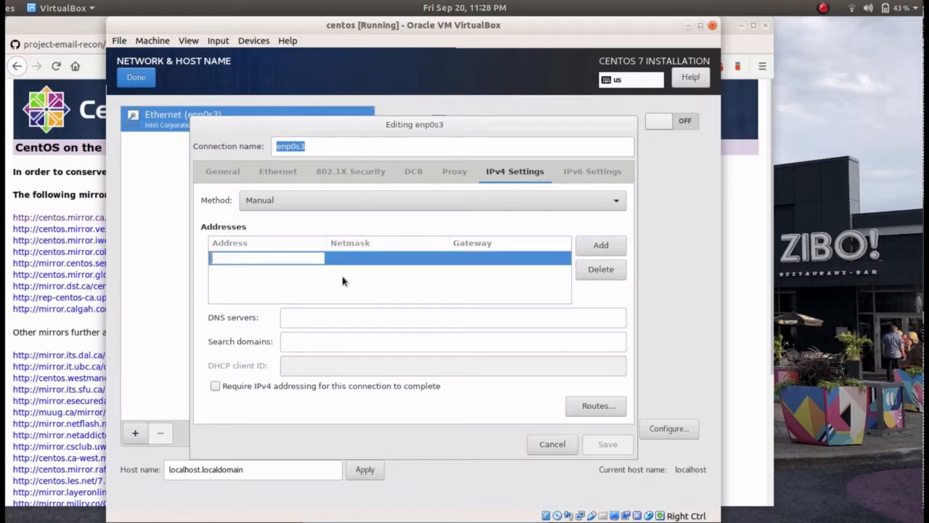
pyautogui.write('192.168.0')
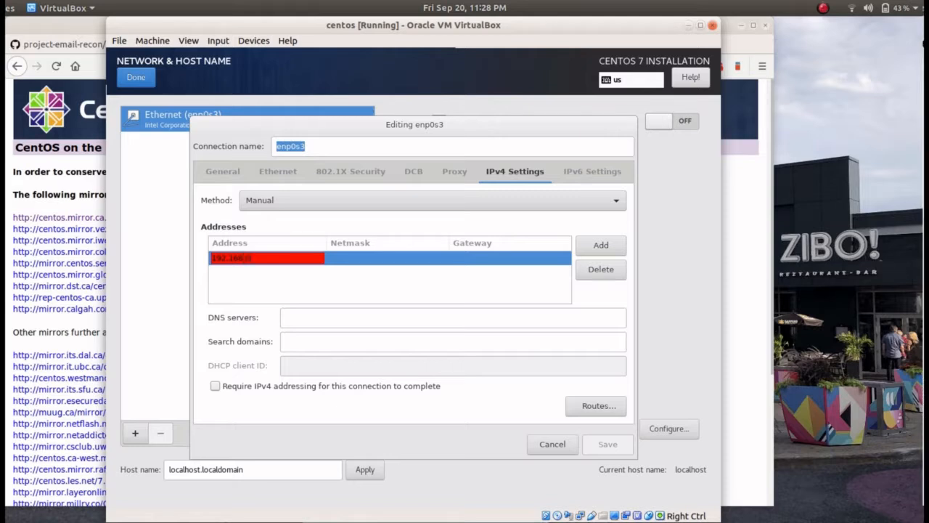
pyautogui.write('.122')
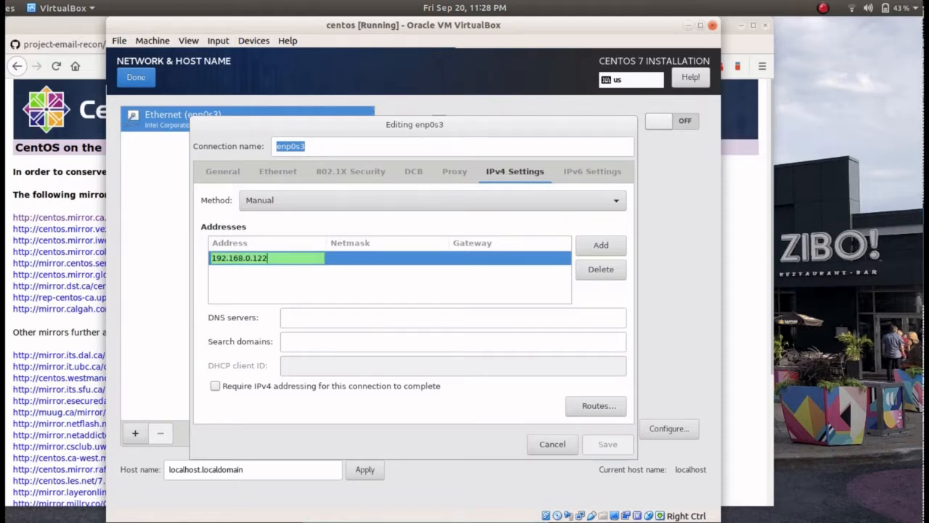
pyautogui.press('Tab')
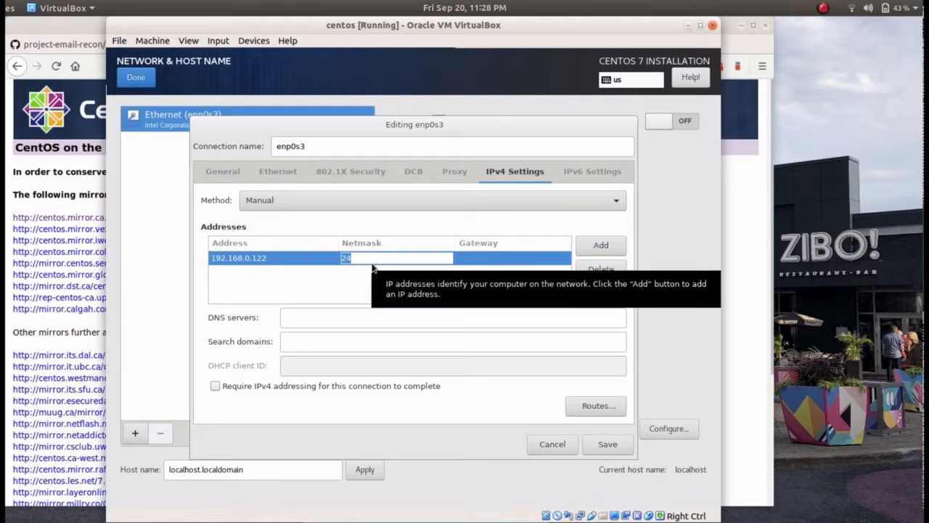
pyautogui.click(602, 245)
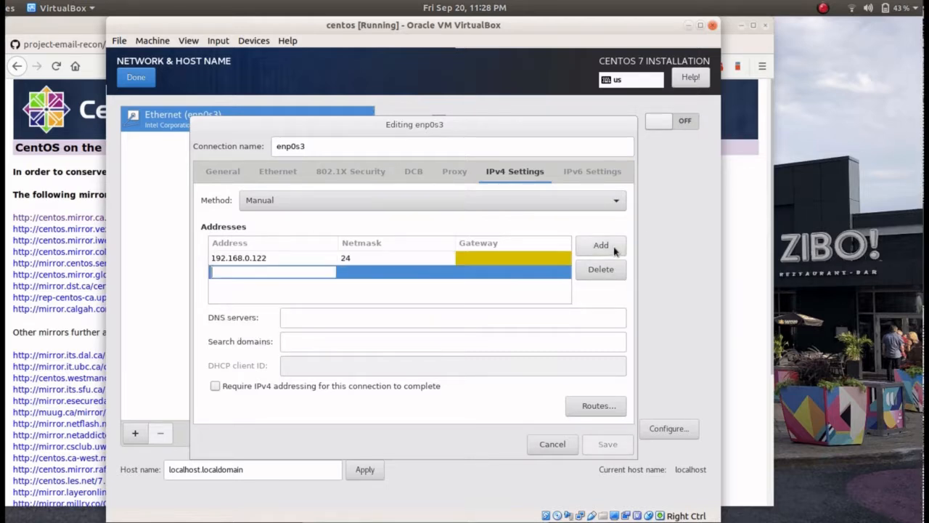
pyautogui.click(602, 269)
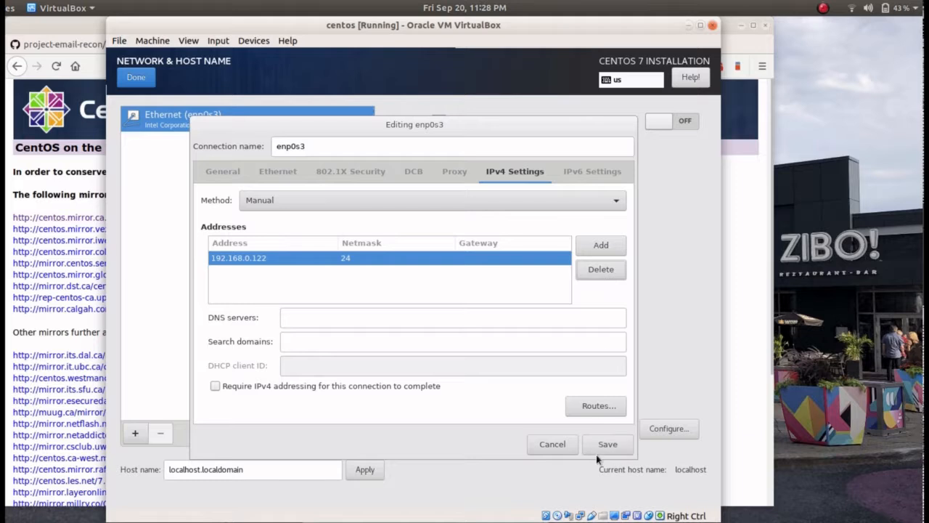
pyautogui.click(607, 444)
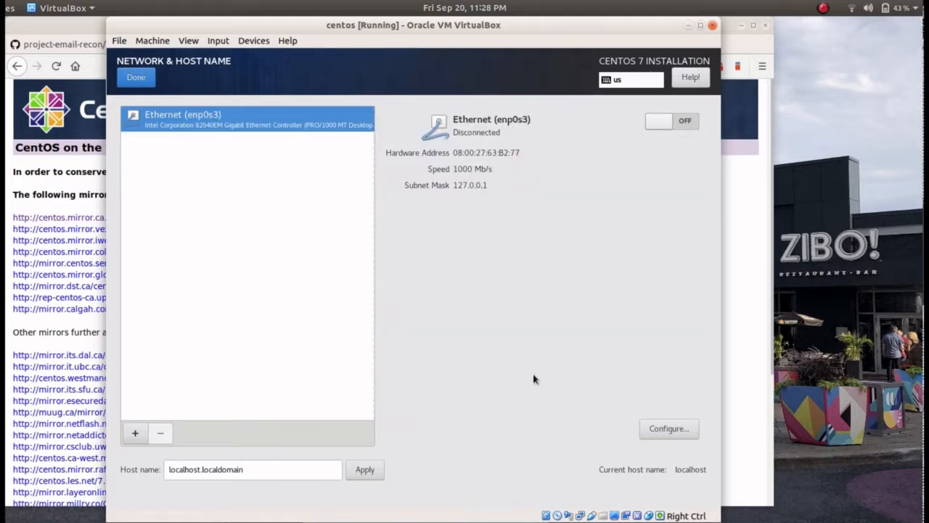
pyautogui.click(137, 75)
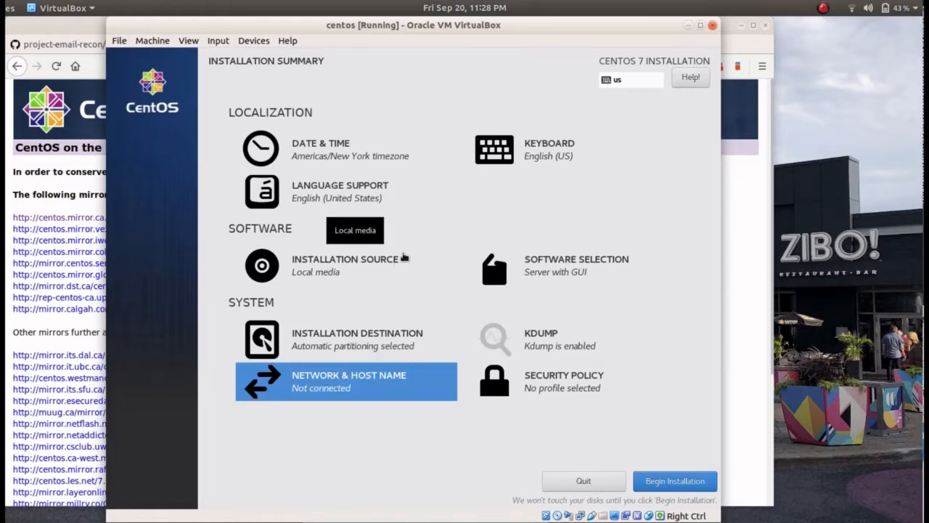
# - Choose to configure partitioning manually on the ATA VBOX HARDDISK and select the Standard Partition scheme for new mount points
pyautogui.click(388, 333)
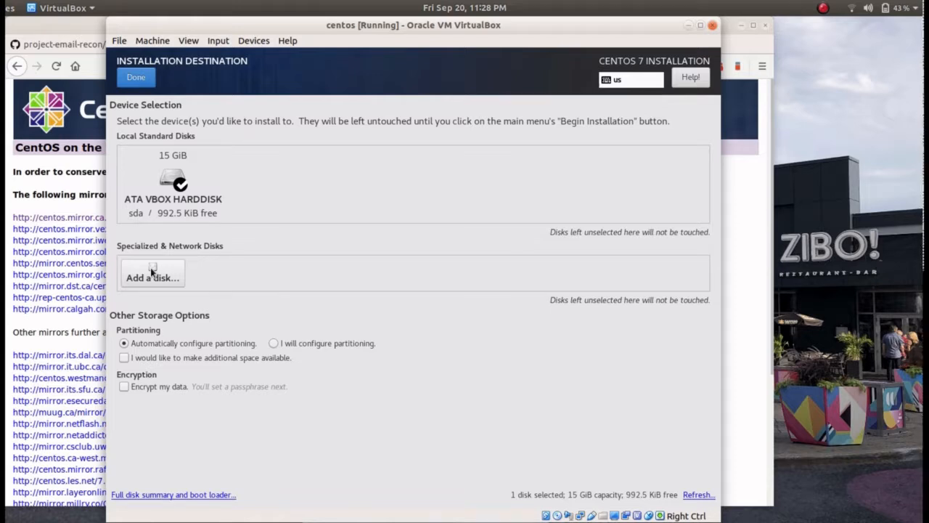
pyautogui.click(300, 346)
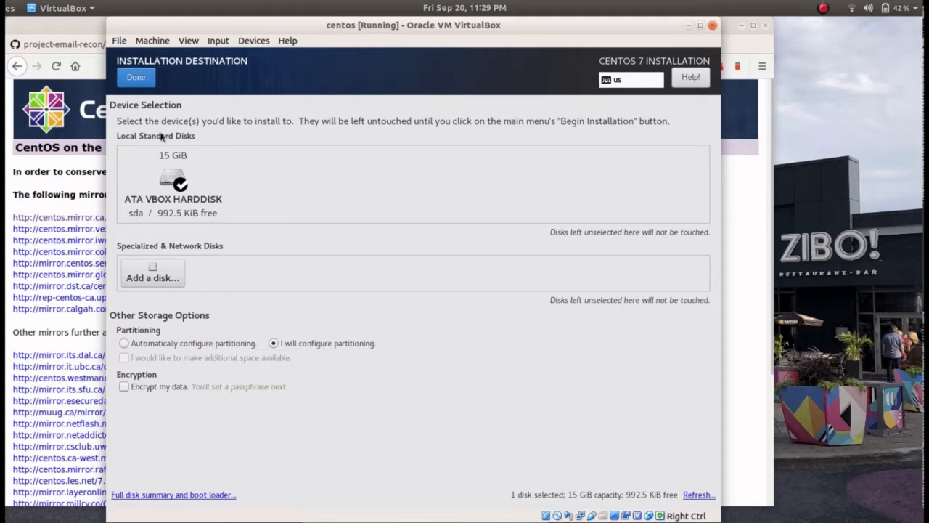
pyautogui.click(136, 77)
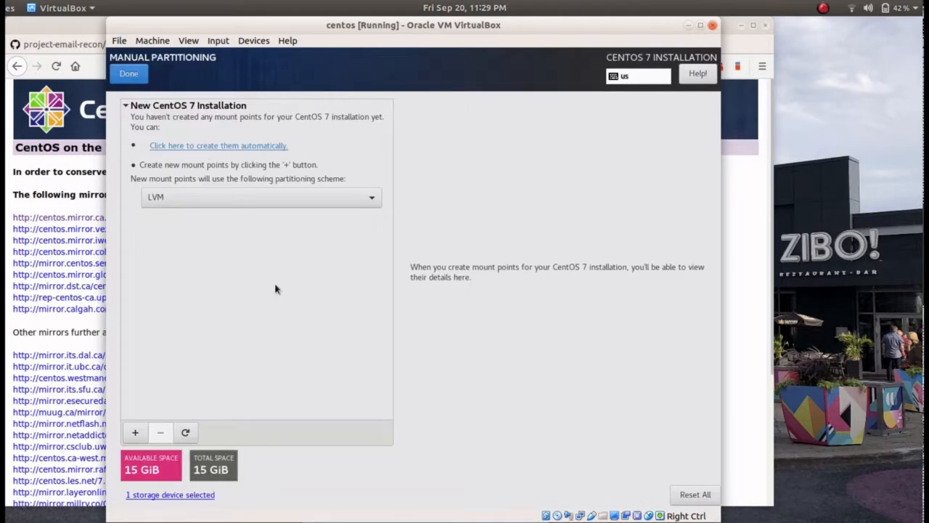
pyautogui.click(302, 197)
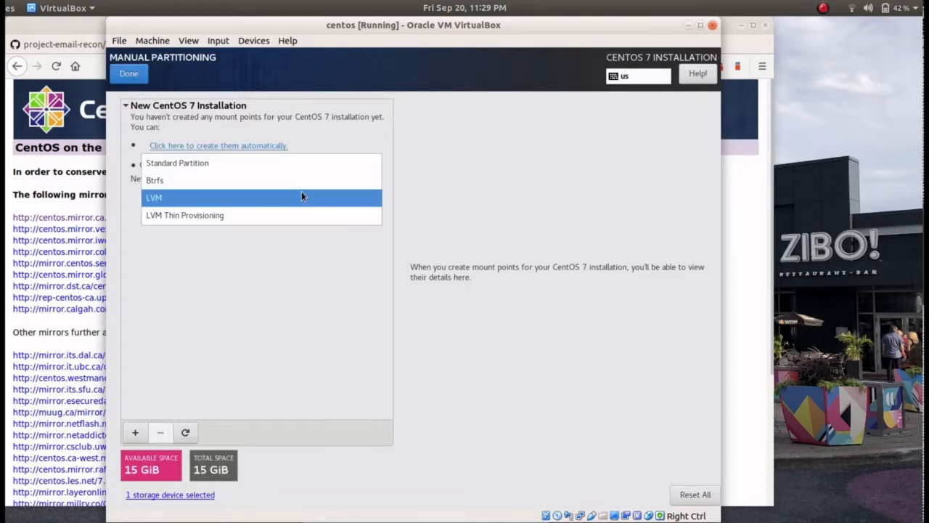
pyautogui.click(266, 169)
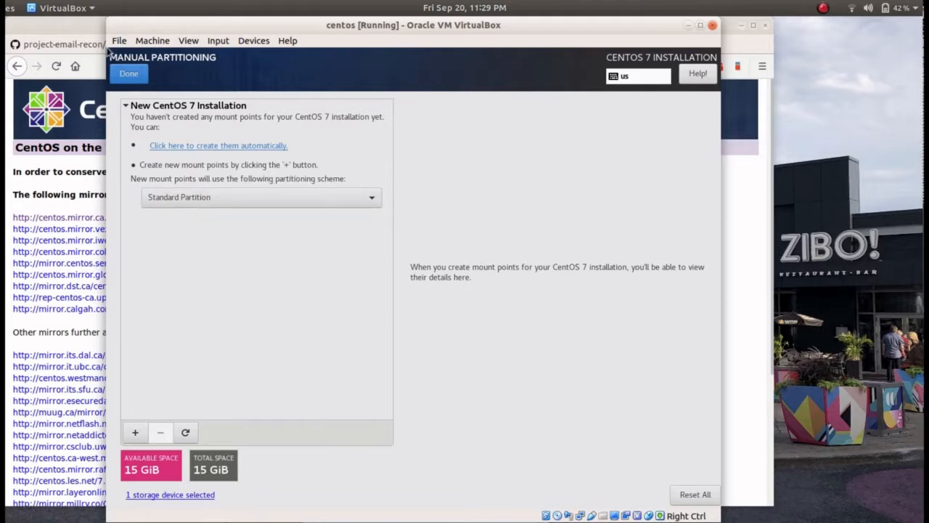
# - Add a root mount point (/) with a desired capacity of 14000
pyautogui.click(136, 434)
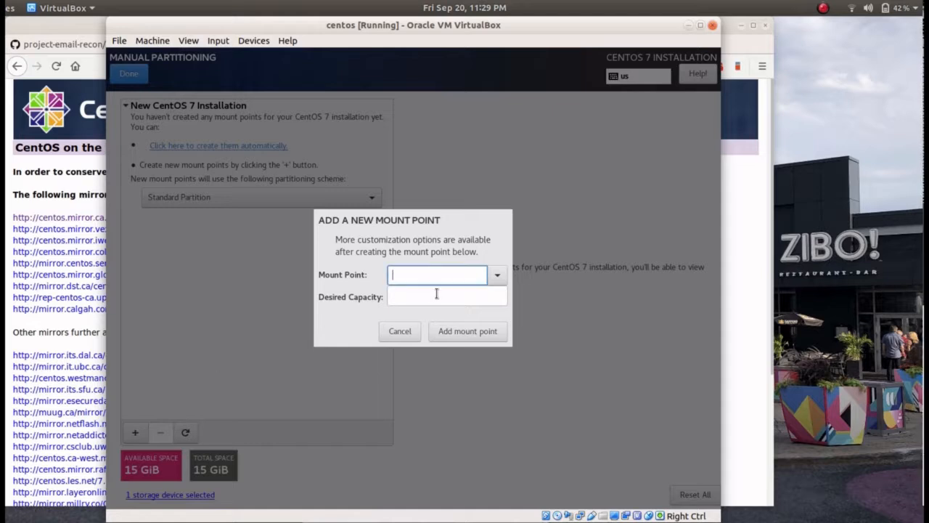
pyautogui.click(495, 275)
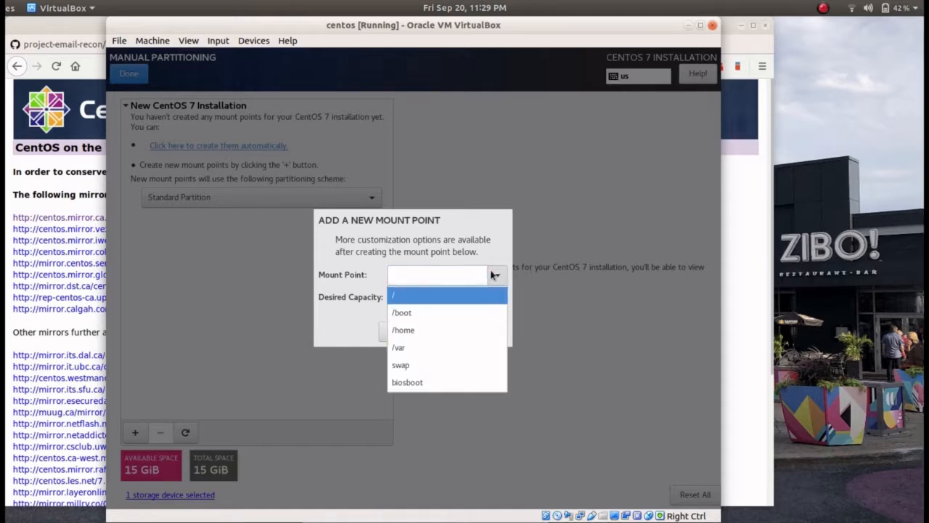
pyautogui.click(468, 297)
pyautogui.click(456, 294)
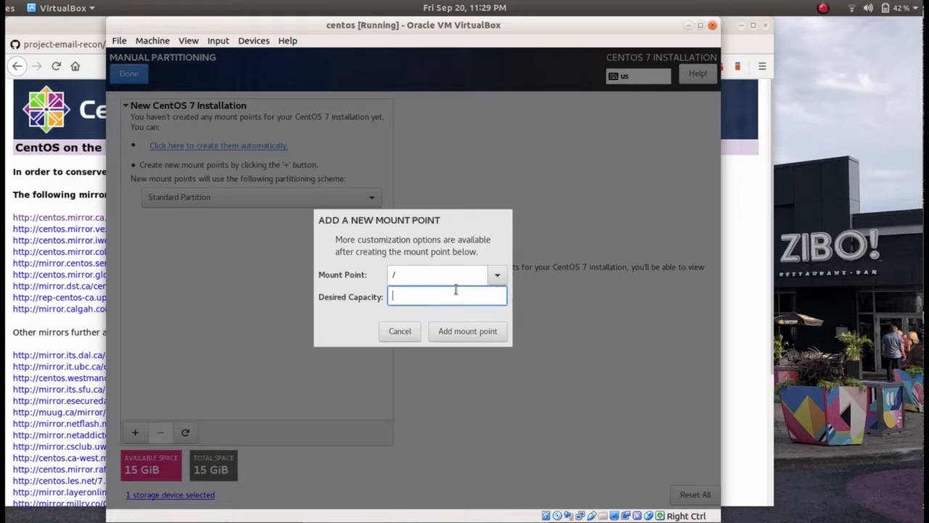
pyautogui.write('1')
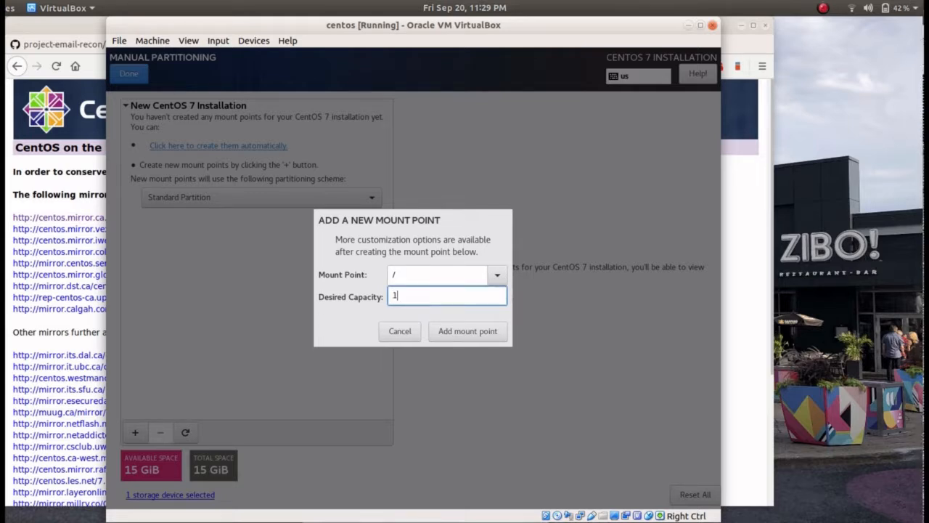
pyautogui.write('4000')
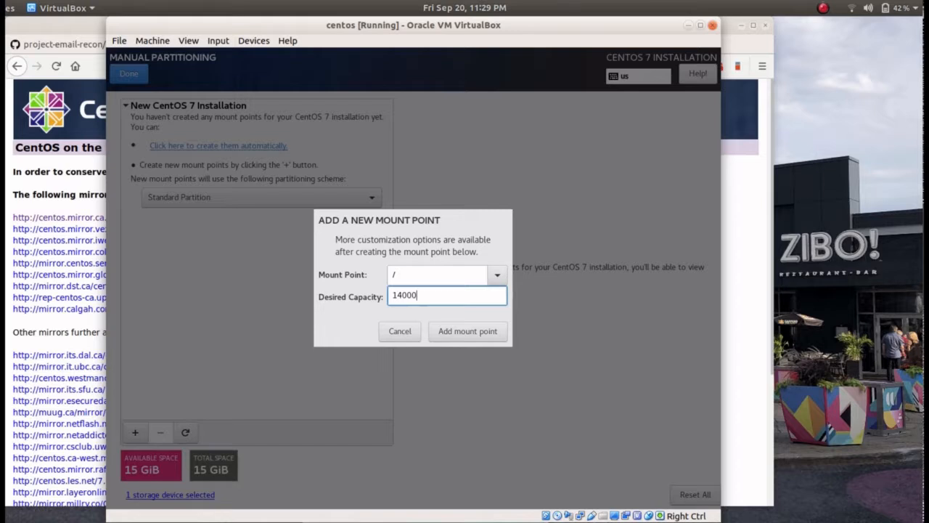
pyautogui.click(456, 331)
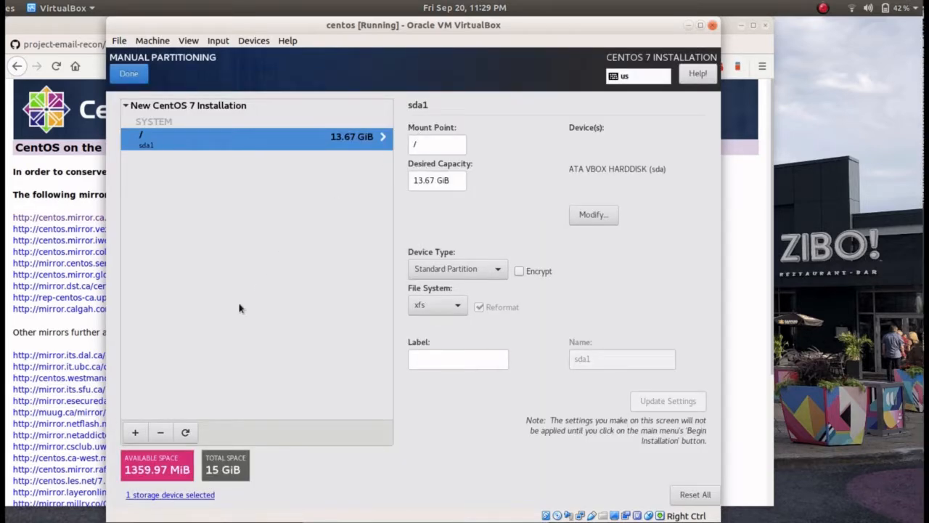
# - Add a swap mount point with a desired capacity of 1024
pyautogui.click(136, 433)
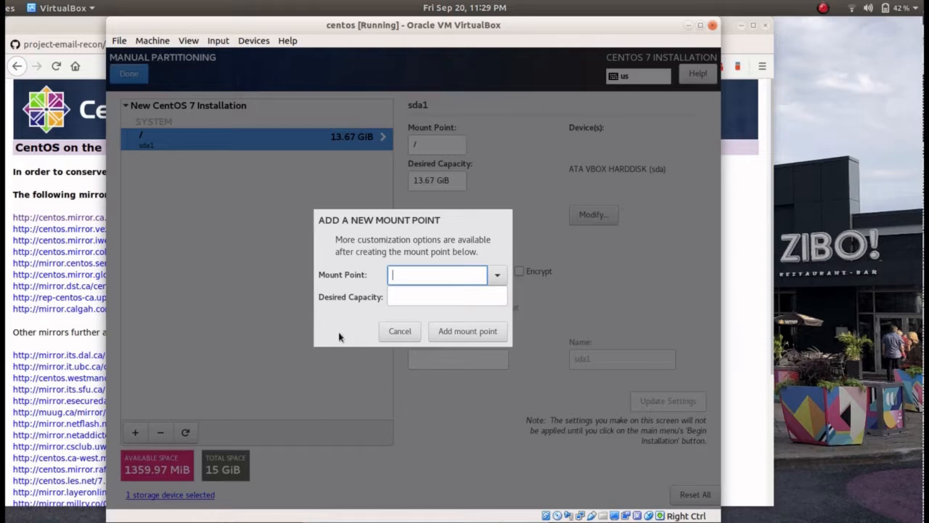
pyautogui.click(495, 276)
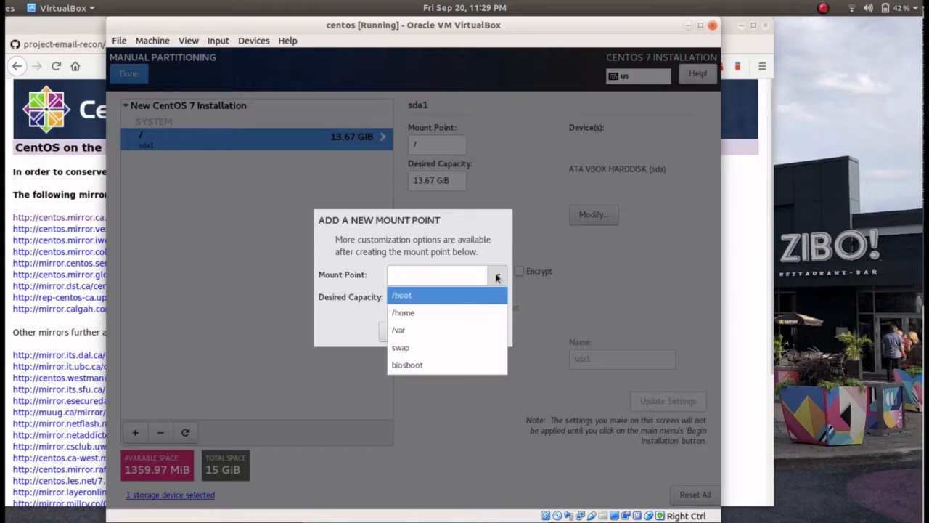
pyautogui.click(462, 349)
pyautogui.click(418, 298)
pyautogui.write('1024')
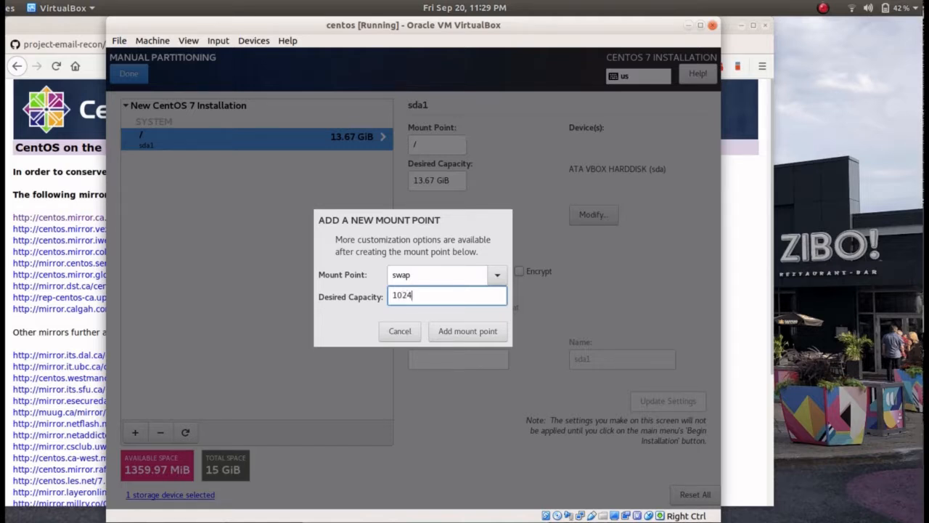
pyautogui.click(474, 324)
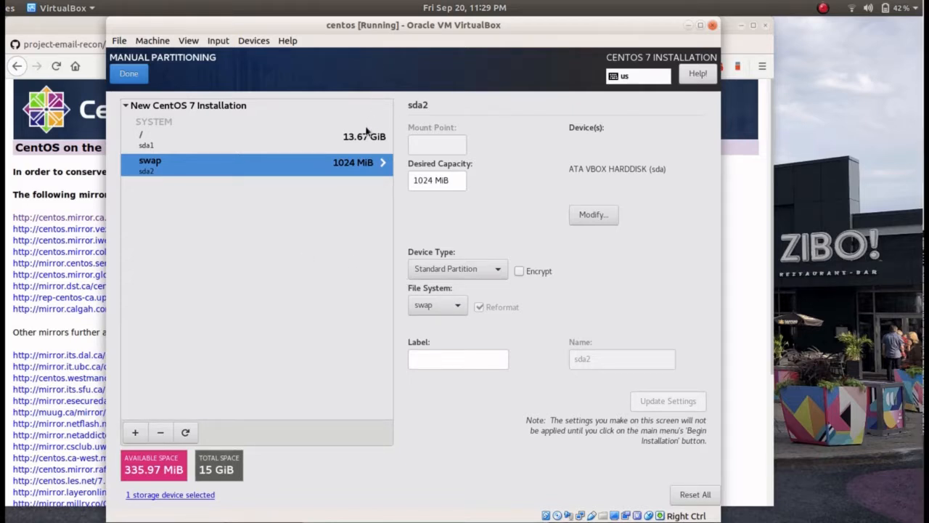
# - Set the root partition's file system to ext4, check the swap partition, and accept the partitioning changes
pyautogui.click(341, 142)
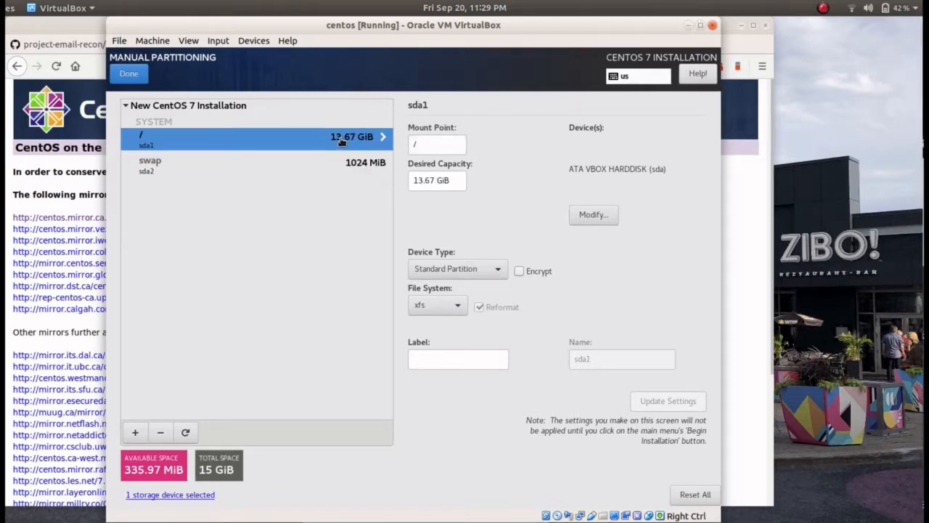
pyautogui.click(451, 312)
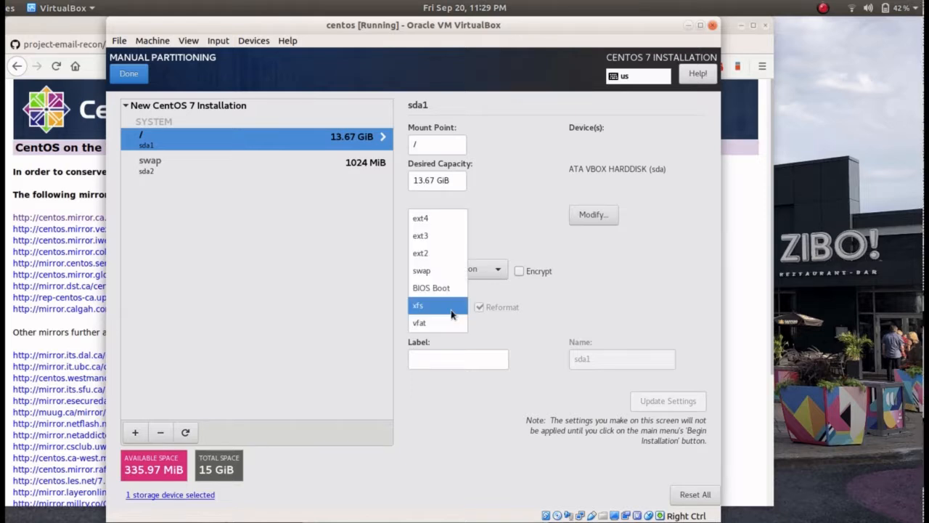
pyautogui.click(439, 217)
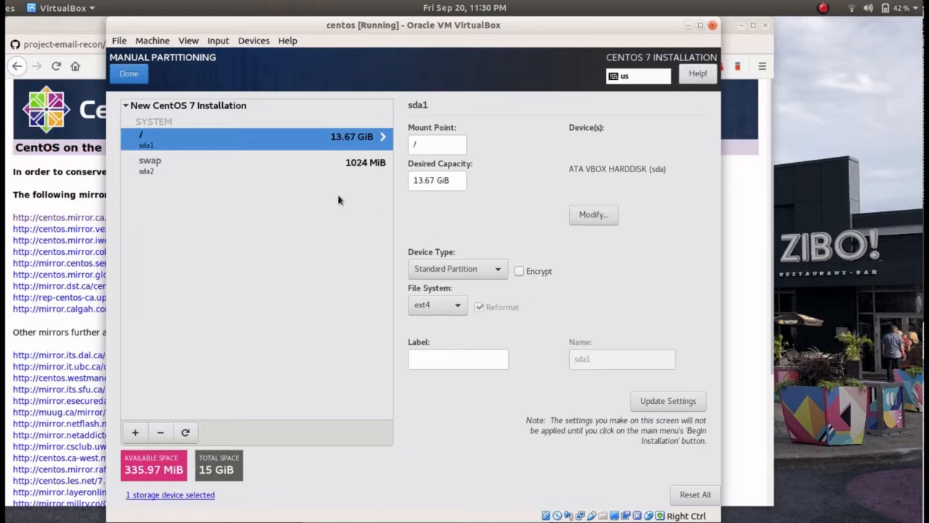
pyautogui.click(302, 162)
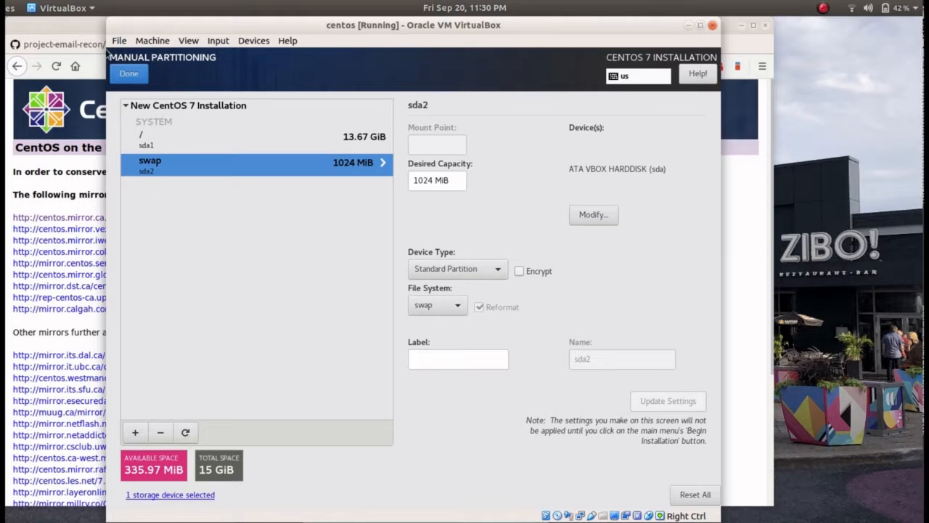
pyautogui.click(139, 76)
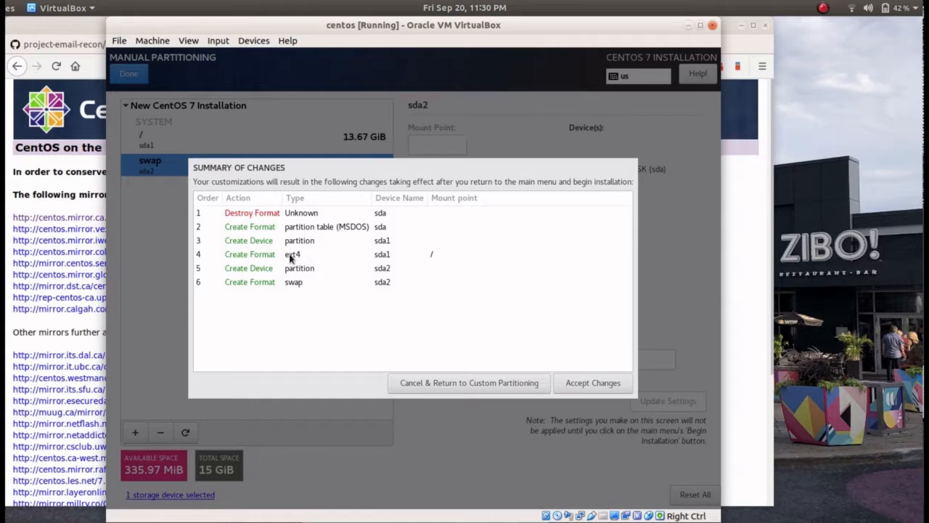
pyautogui.click(580, 385)
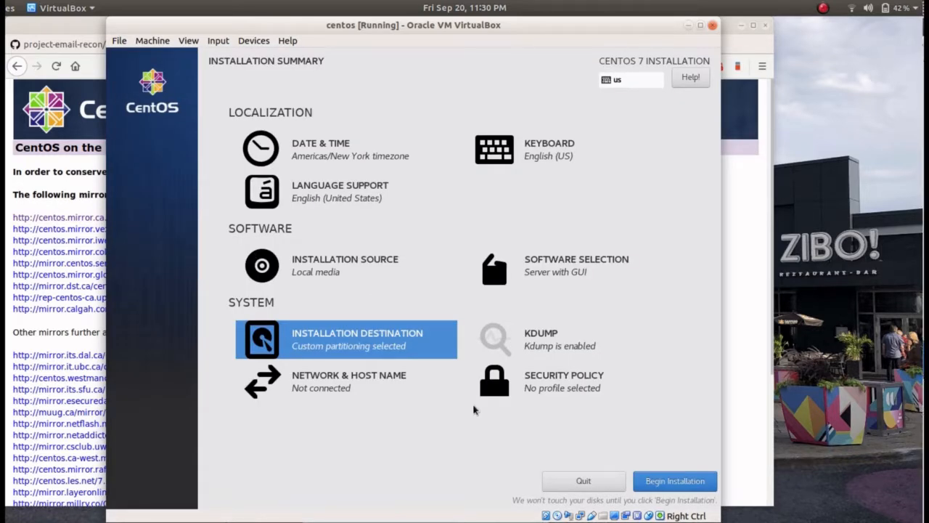
# - Begin the CentOS installation and set the root password, accepting it despite its weakness
pyautogui.click(668, 481)
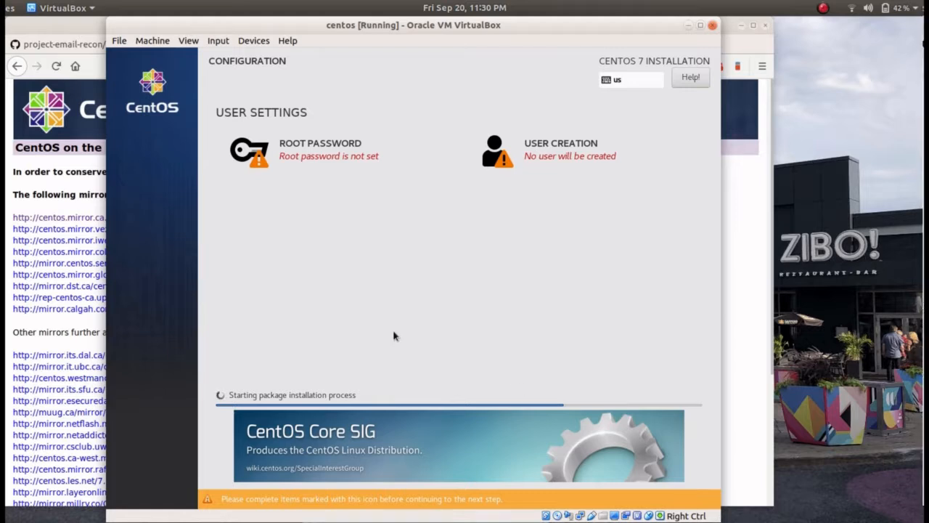
pyautogui.click(317, 147)
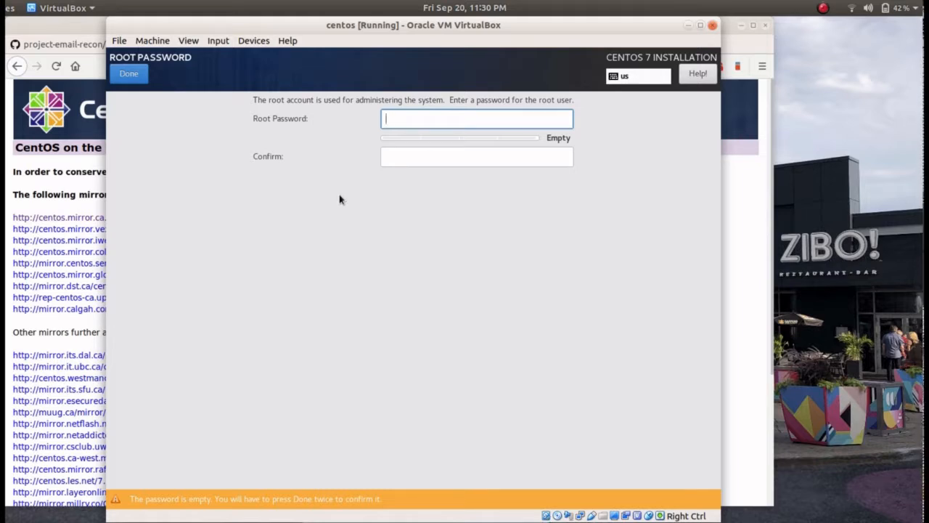
pyautogui.write('••••')
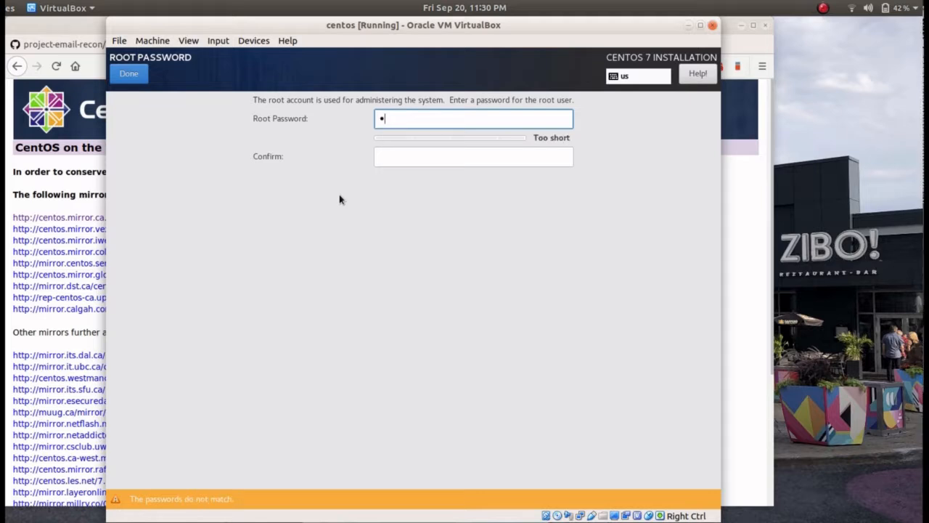
pyautogui.write('••••••')
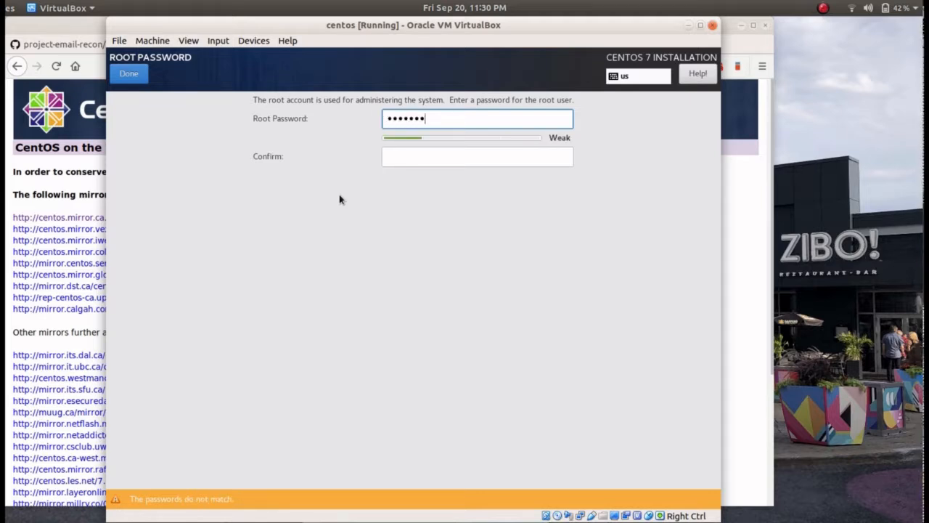
pyautogui.press('Tab')
pyautogui.write('••••••••••')
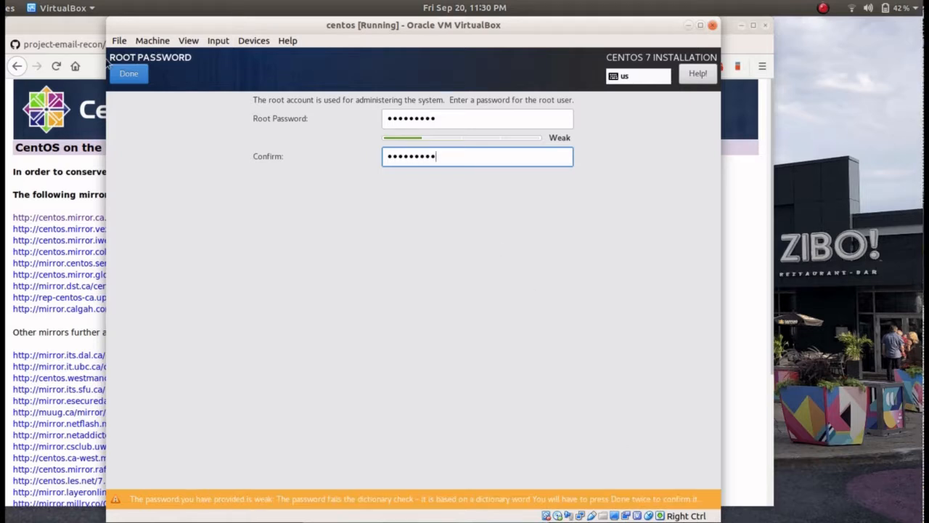
pyautogui.click(142, 74)
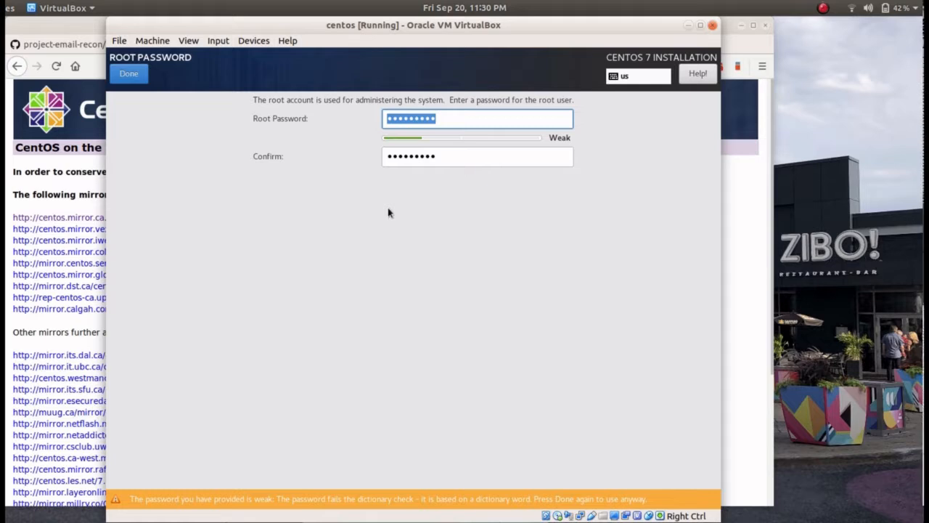
pyautogui.click(123, 71)
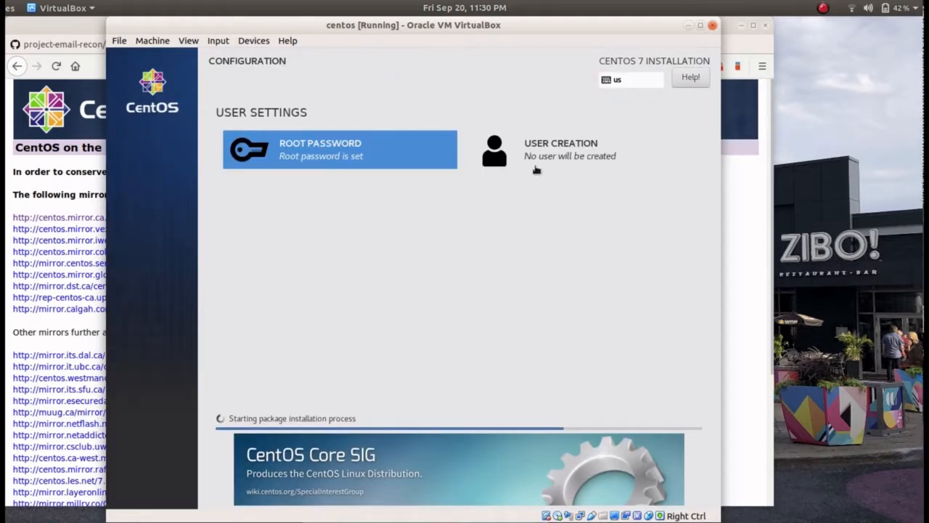
# - Create the user account user1 without administrator rights, enter and confirm its account password, and accept the short password
pyautogui.click(535, 169)
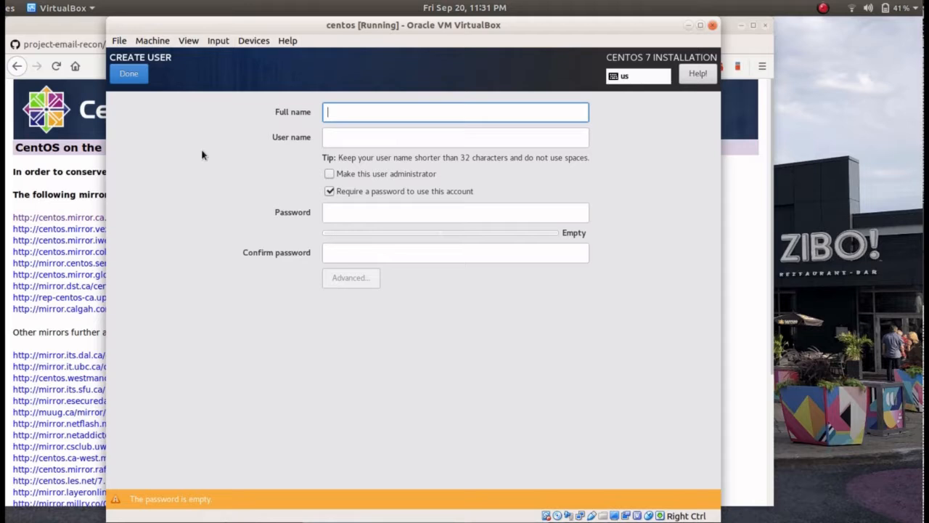
pyautogui.write('user2')
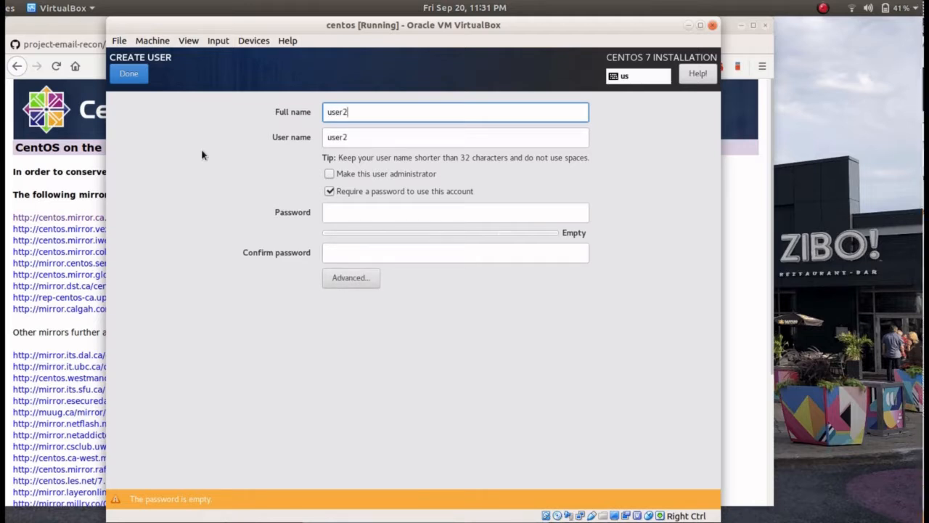
pyautogui.press('BackSpace')
pyautogui.write('1')
pyautogui.press('Tab')
pyautogui.press('Tab')
pyautogui.press('Tab')
pyautogui.press('Tab')
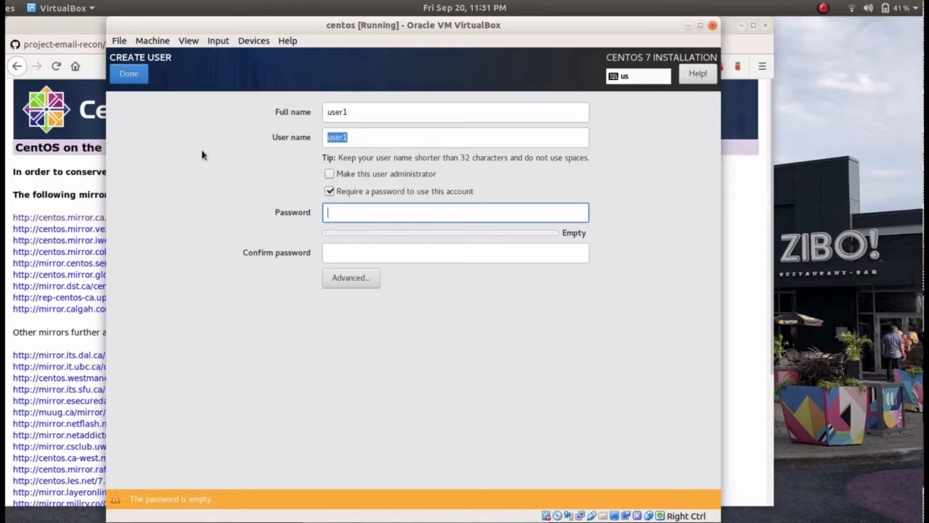
pyautogui.write('•••••')
pyautogui.press('Tab')
pyautogui.write('•••••')
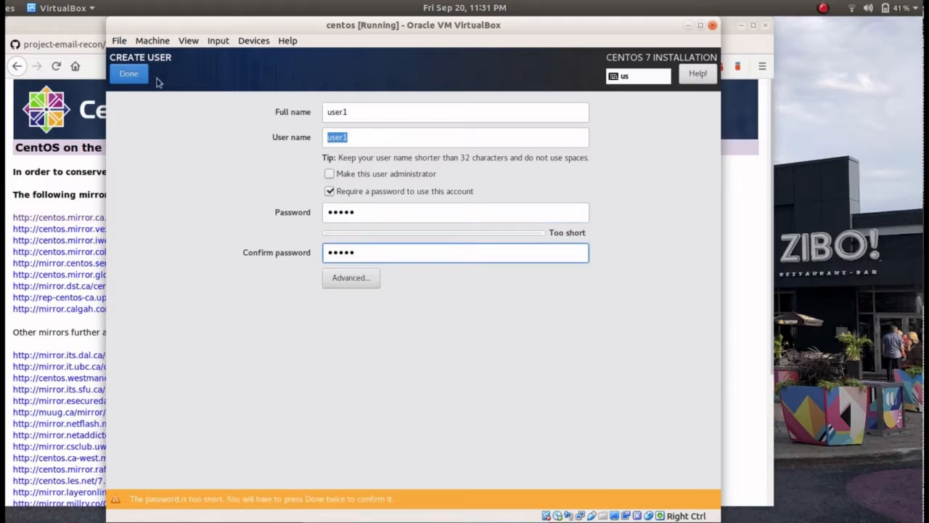
pyautogui.click(128, 74)
pyautogui.click(133, 73)
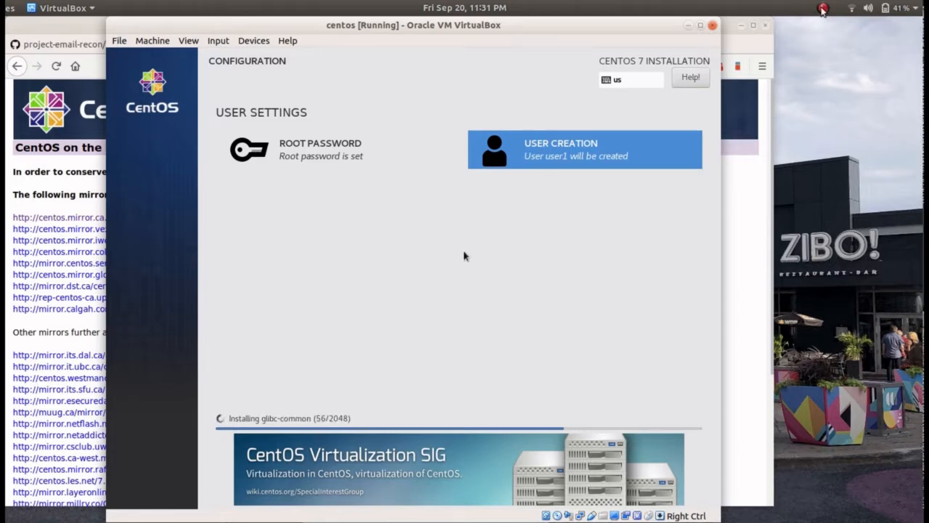
pyautogui.click(822, 7)
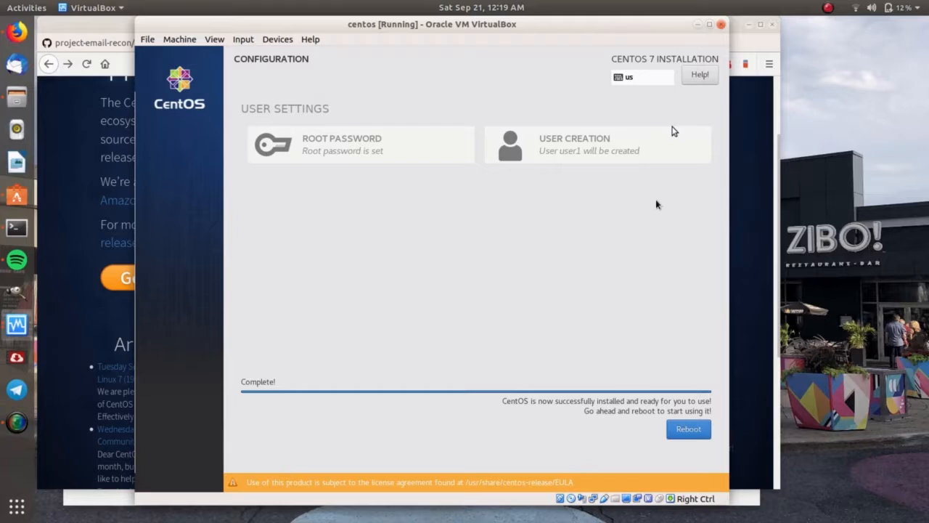
pyautogui.click(826, 7)
pyautogui.click(825, 5)
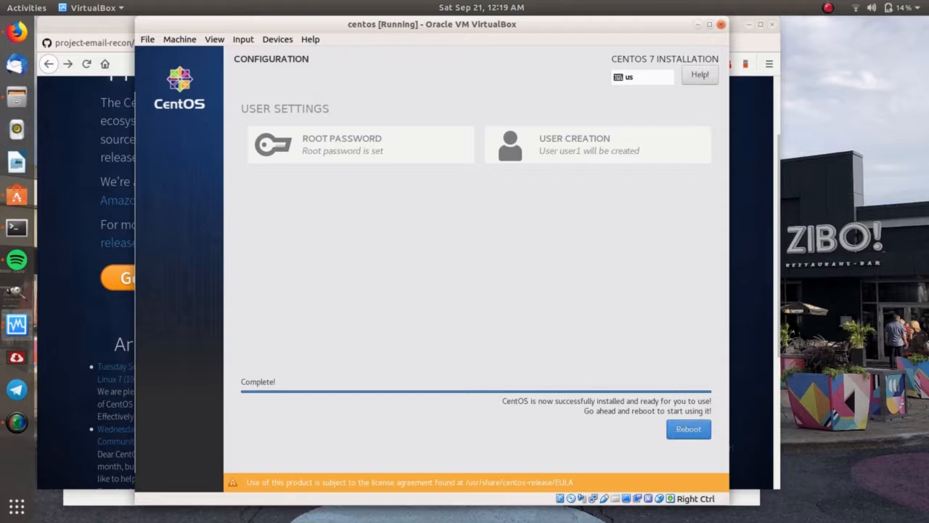
# - Reboot into the installed system and complete its initial setup by accepting the license agreement
pyautogui.click(687, 429)
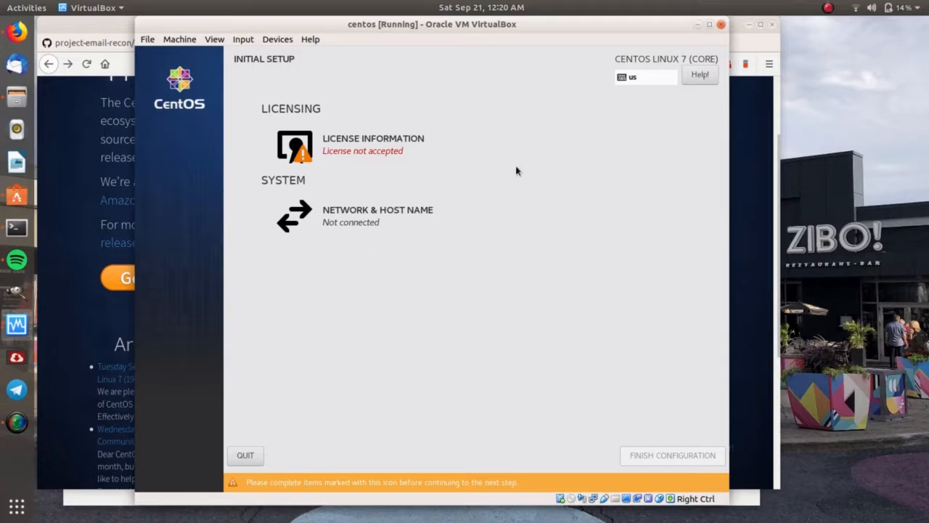
pyautogui.click(377, 148)
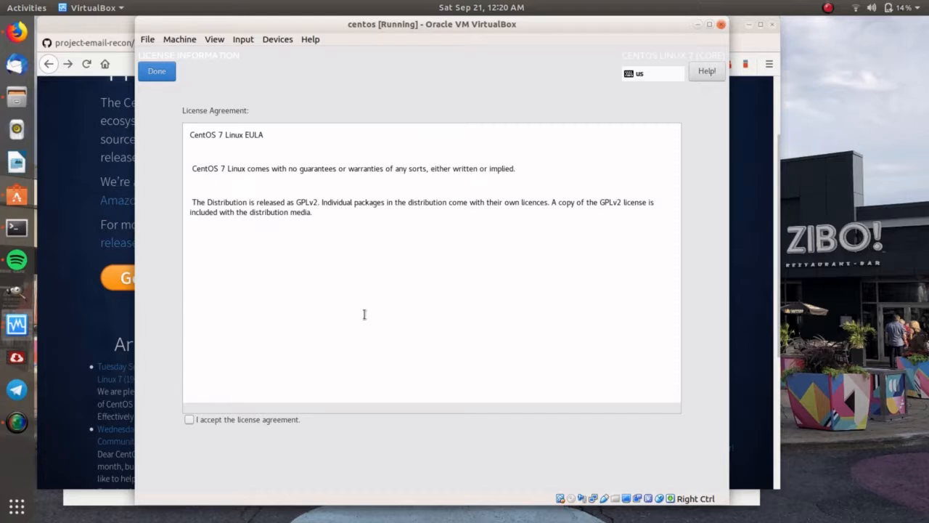
pyautogui.click(191, 421)
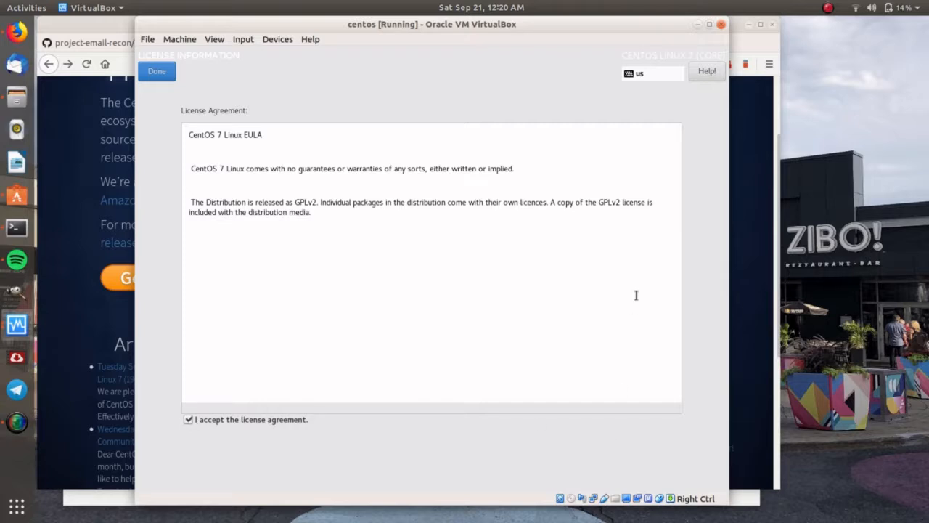
pyautogui.click(158, 71)
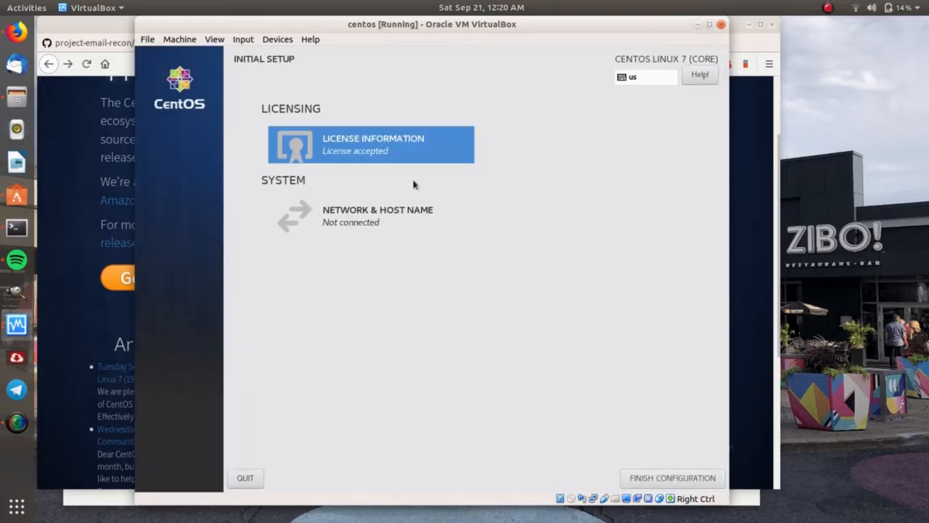
pyautogui.click(671, 477)
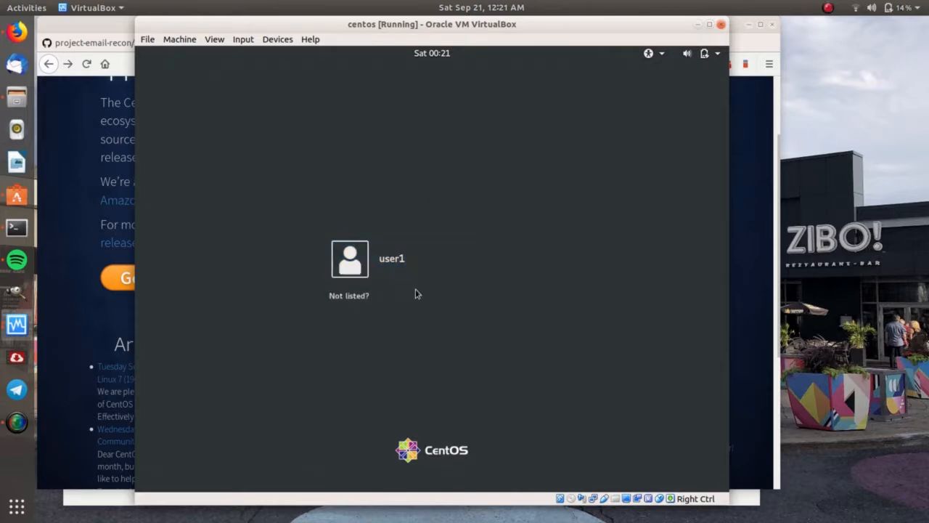
# - Log in to CentOS as the unlisted user root with the root password
pyautogui.click(363, 297)
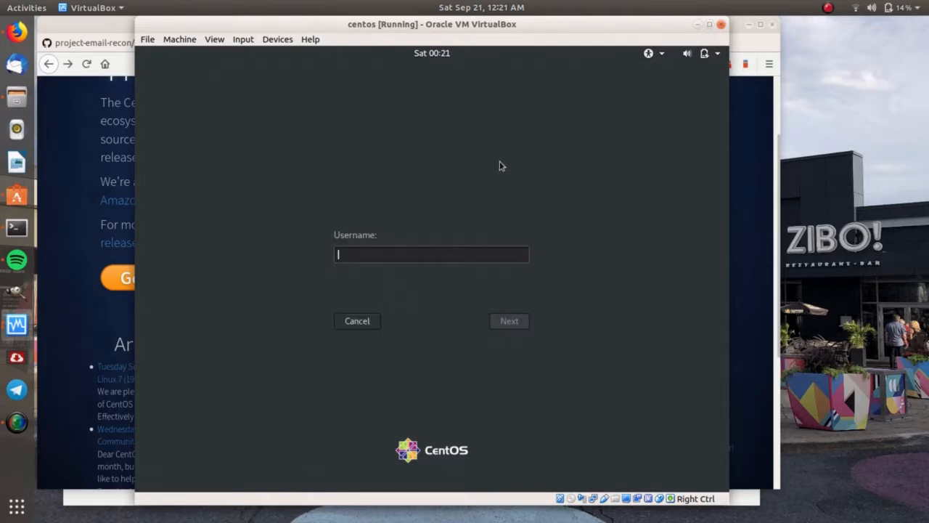
pyautogui.write('root')
pyautogui.press('Return')
pyautogui.write('*********')
pyautogui.press('Return')
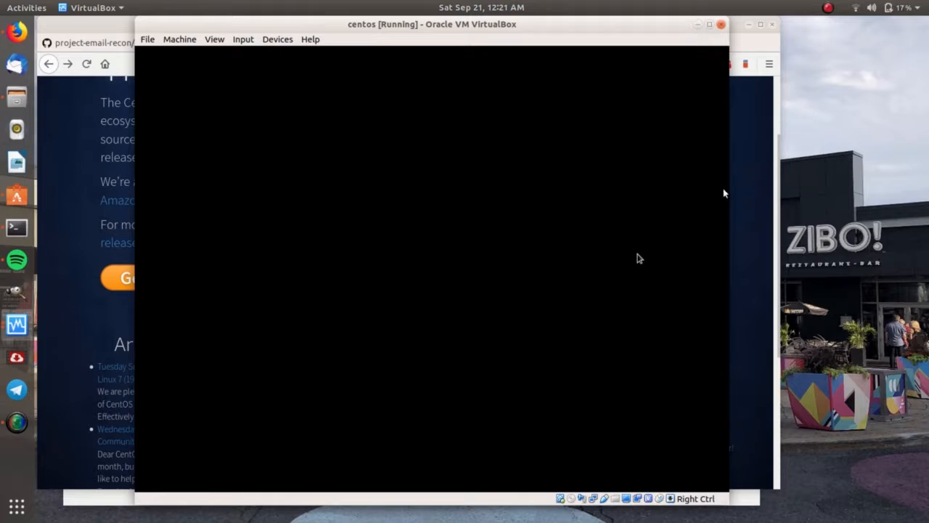
# - Try maximizing the virtual machine window and restore it to its previous size
pyautogui.click(709, 24)
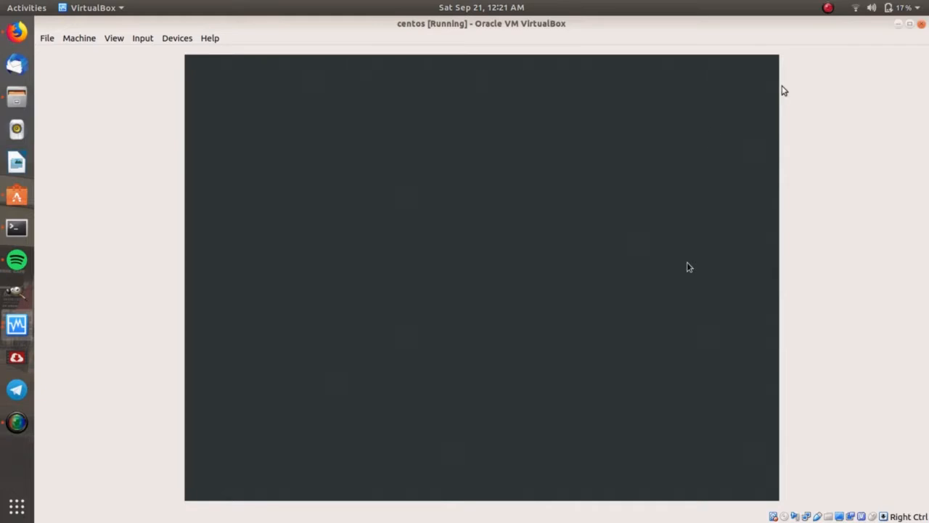
pyautogui.click(911, 25)
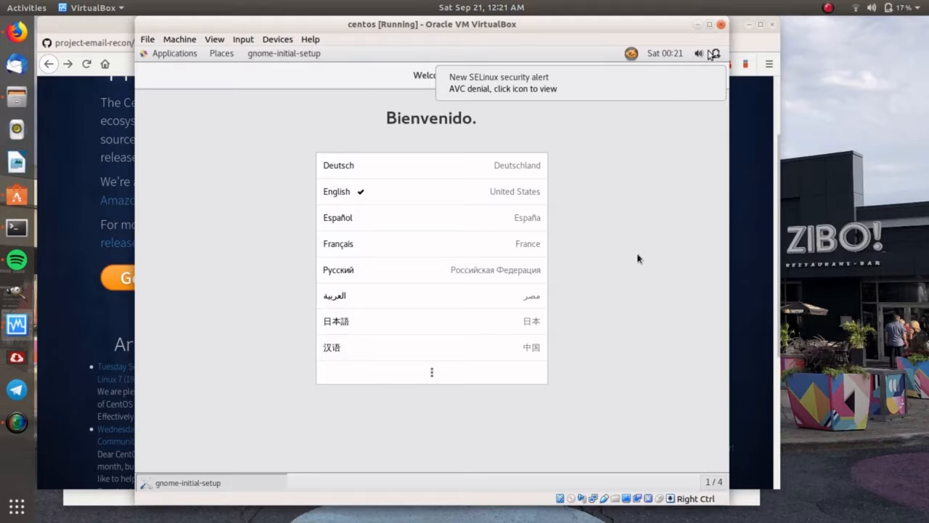
pyautogui.click(711, 23)
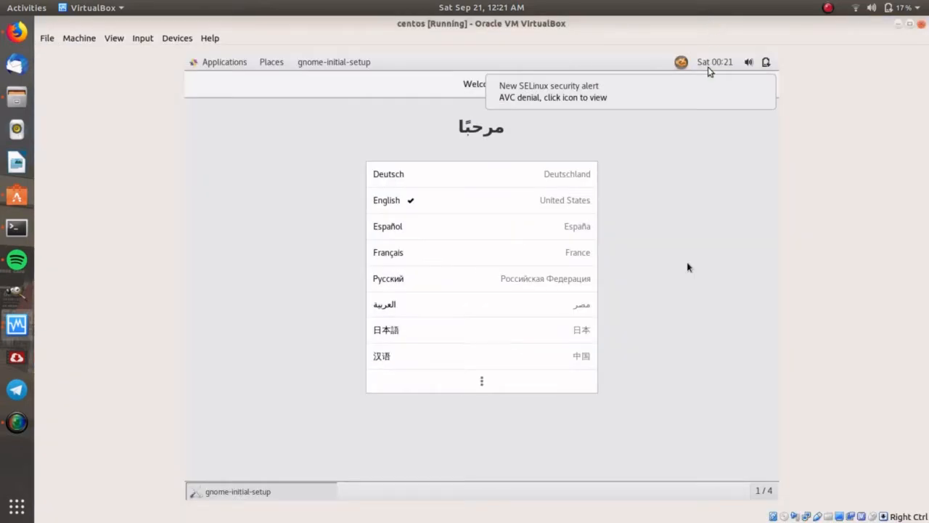
pyautogui.click(909, 24)
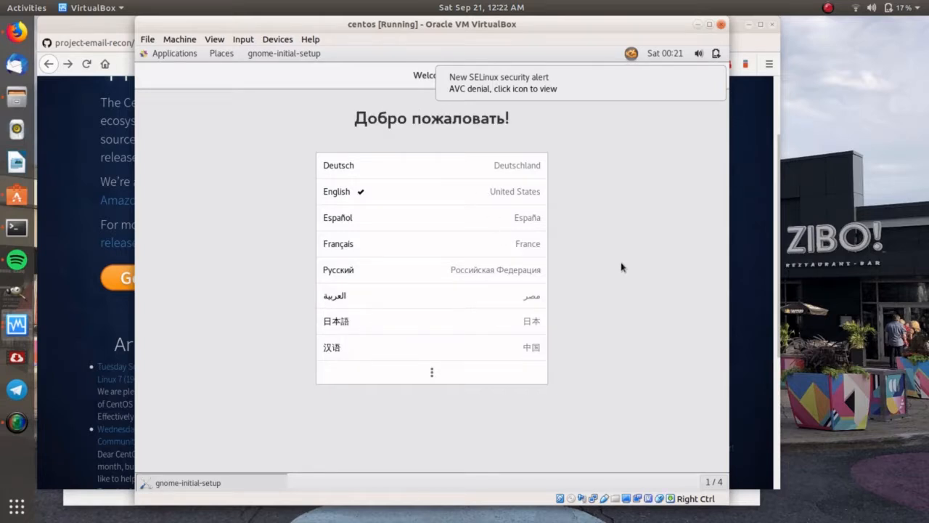
# - Complete the GNOME setup with English, English (US) keyboard, Location Services off and online accounts skipped, and close the Getting Started help
pyautogui.click(347, 190)
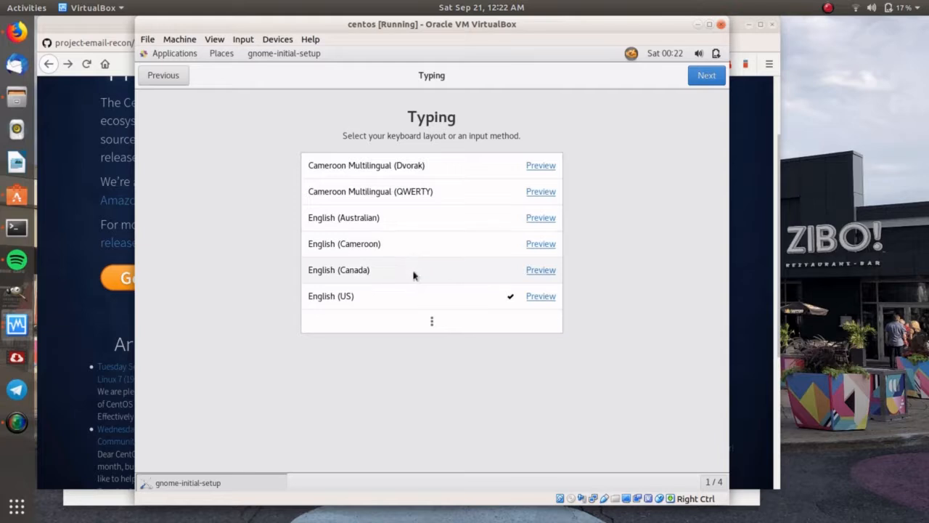
pyautogui.click(408, 298)
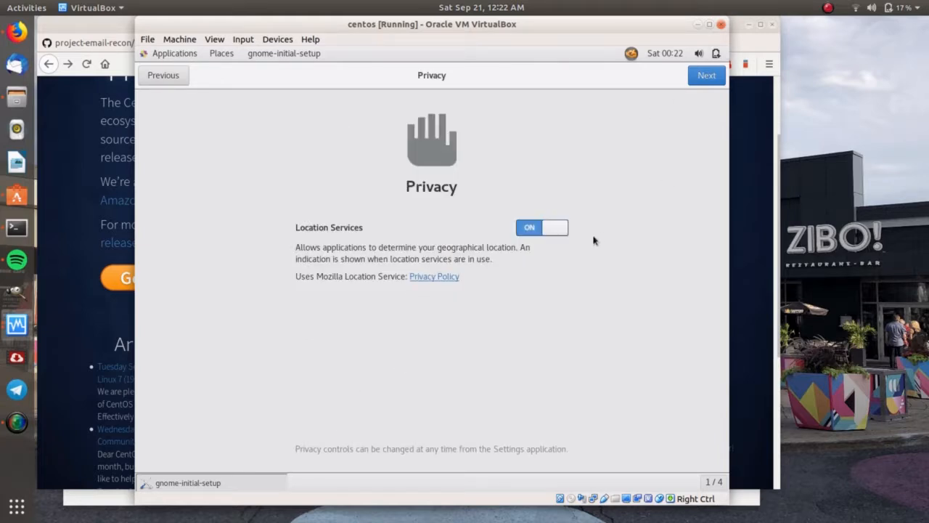
pyautogui.click(548, 231)
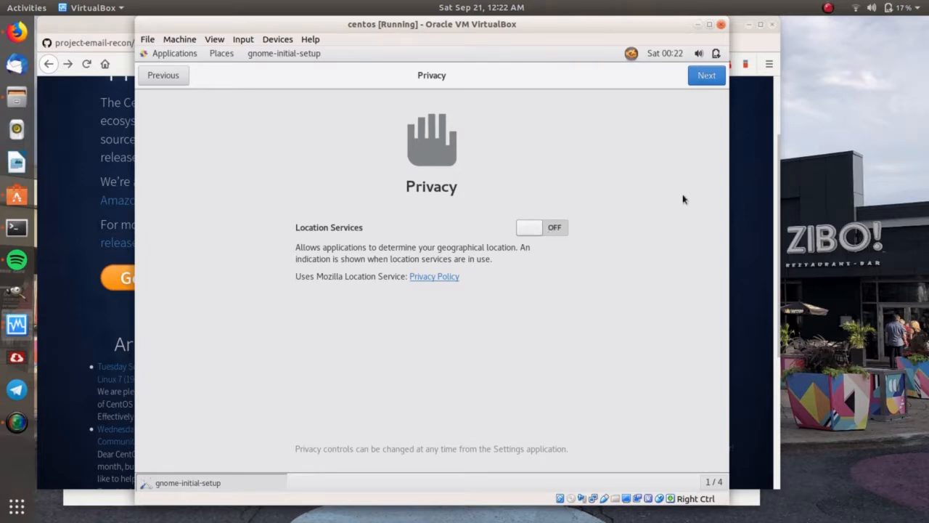
pyautogui.click(702, 77)
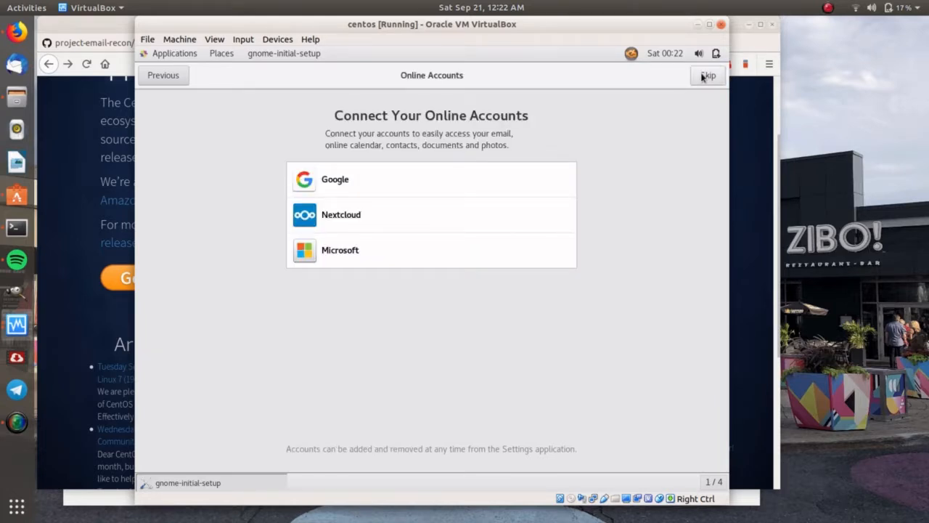
pyautogui.click(707, 76)
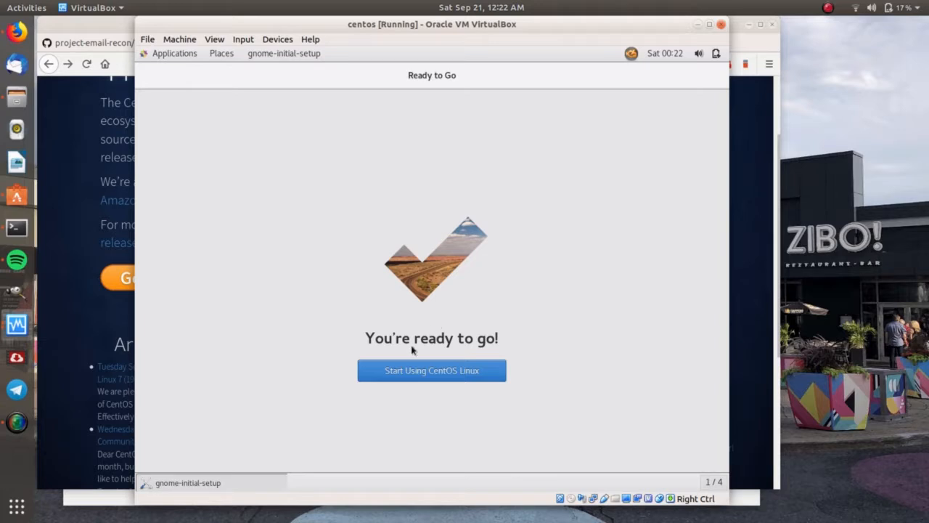
pyautogui.click(428, 370)
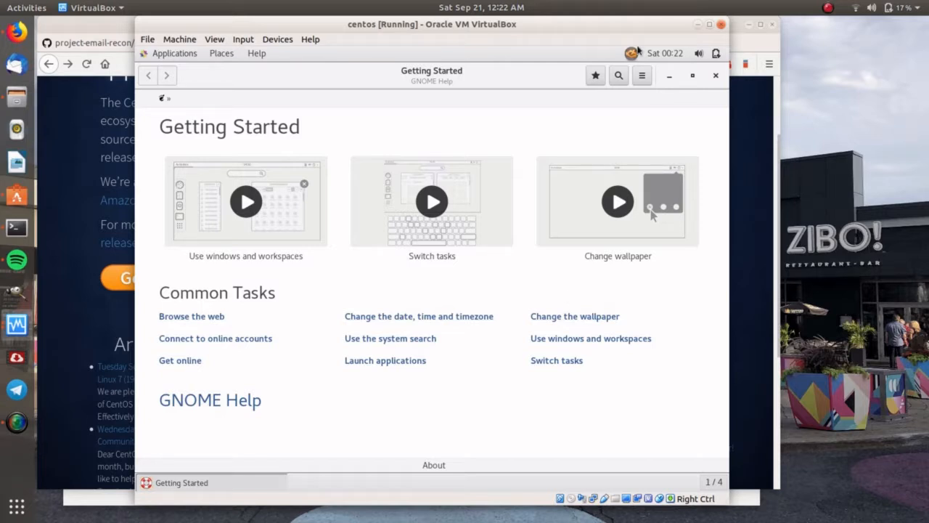
pyautogui.click(715, 76)
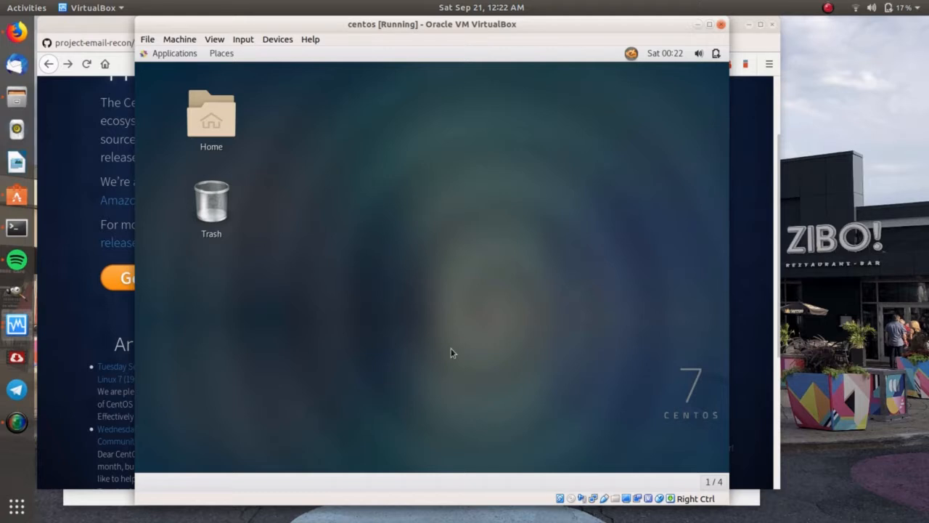
# - Examine the CentOS activities overview and the installed applications in each category of the applications list
pyautogui.moveTo(136, 49)
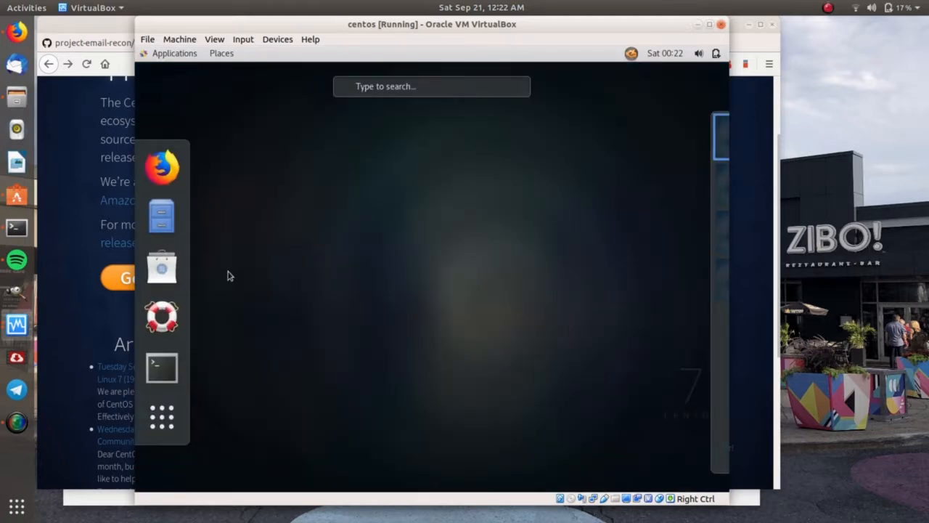
pyautogui.click(589, 323)
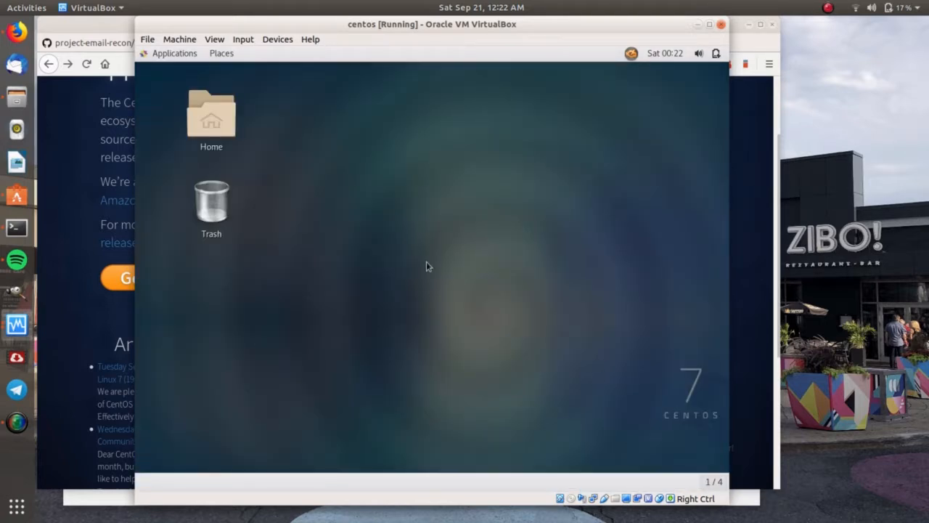
pyautogui.click(155, 53)
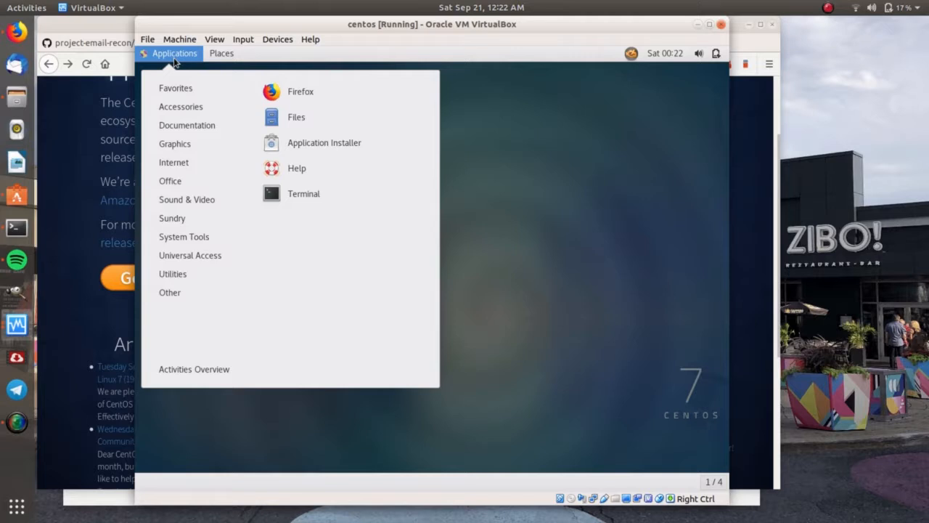
pyautogui.click(629, 52)
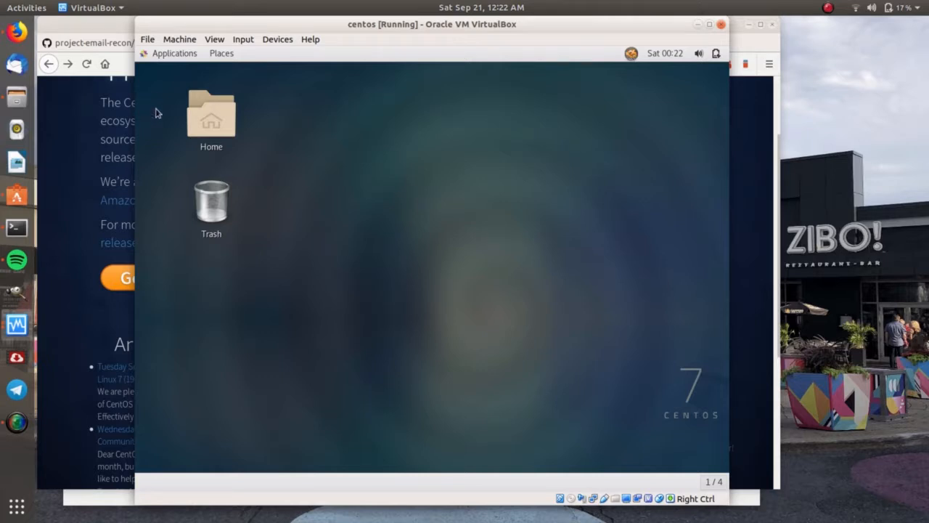
pyautogui.click(149, 59)
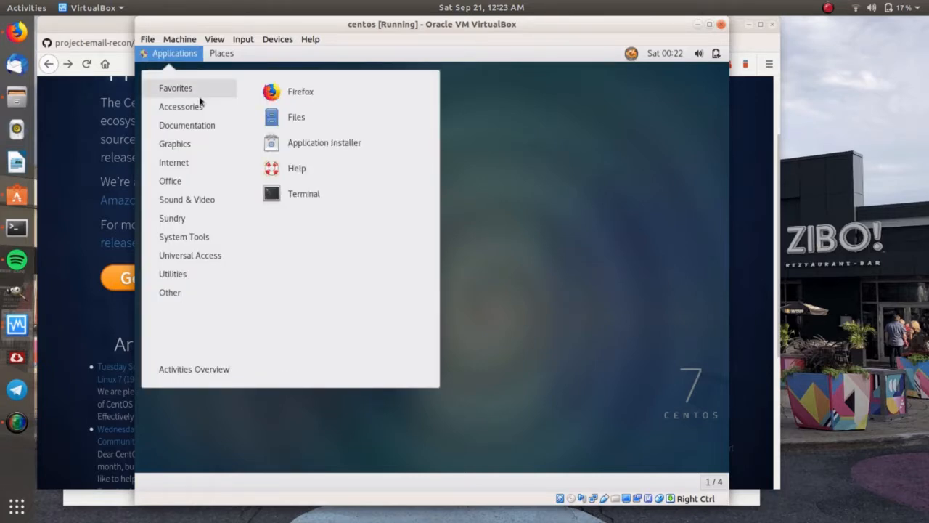
pyautogui.moveTo(181, 282)
pyautogui.moveTo(180, 236)
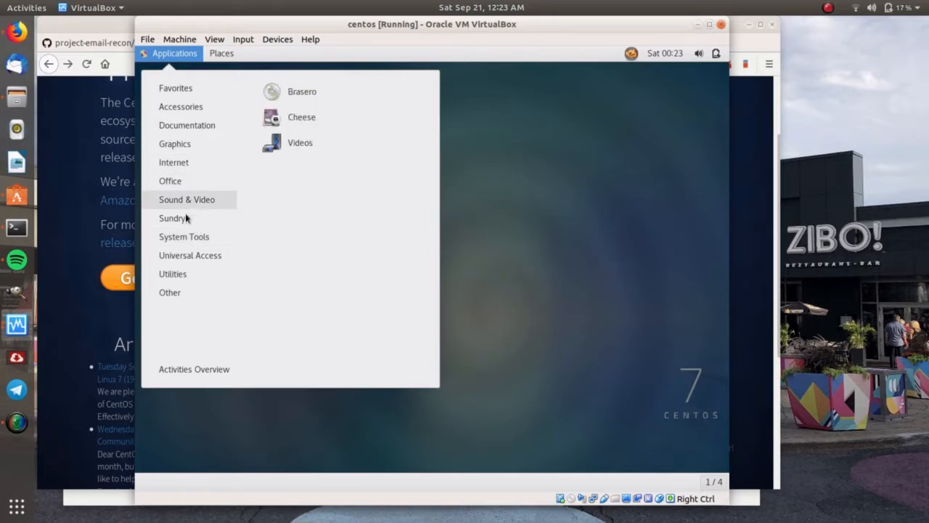
pyautogui.moveTo(201, 208)
pyautogui.moveTo(195, 181)
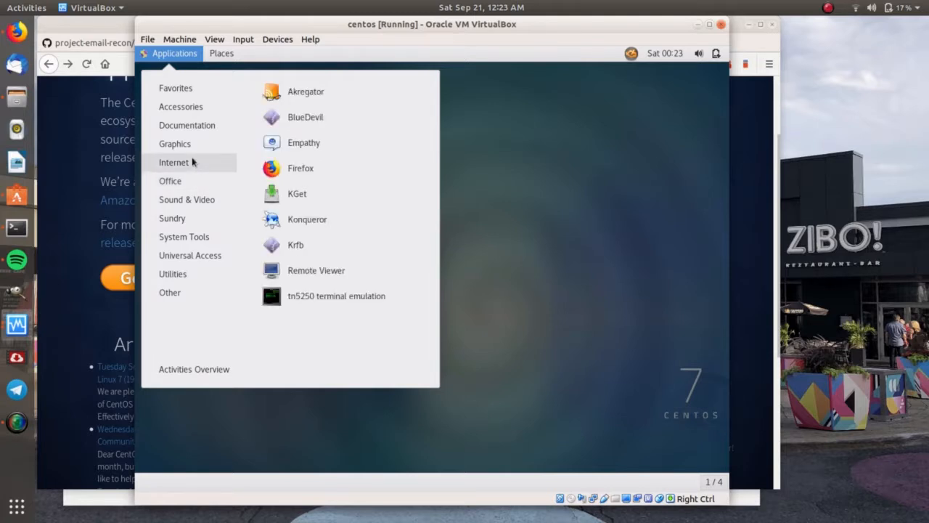
pyautogui.moveTo(193, 145)
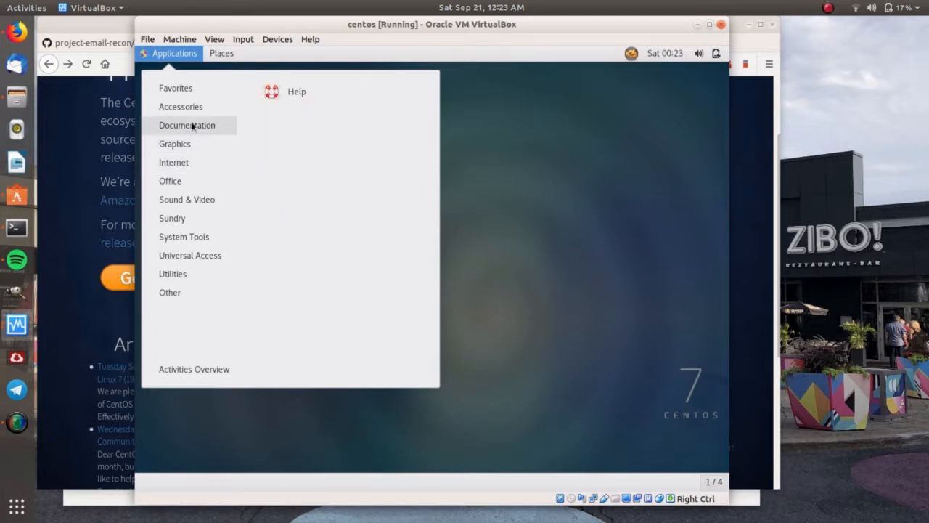
pyautogui.moveTo(191, 109)
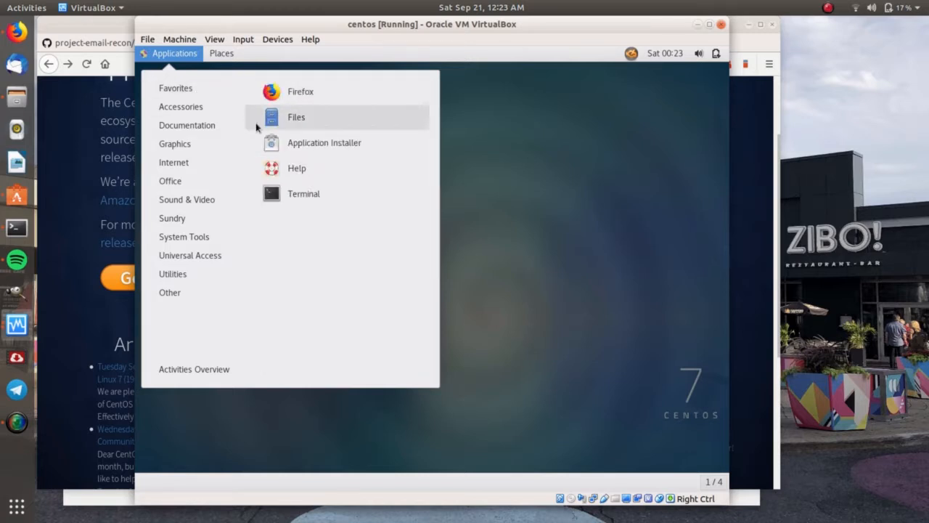
# - Open the Files application, view the Downloads, Pictures and Music folders, and close it
pyautogui.click(279, 124)
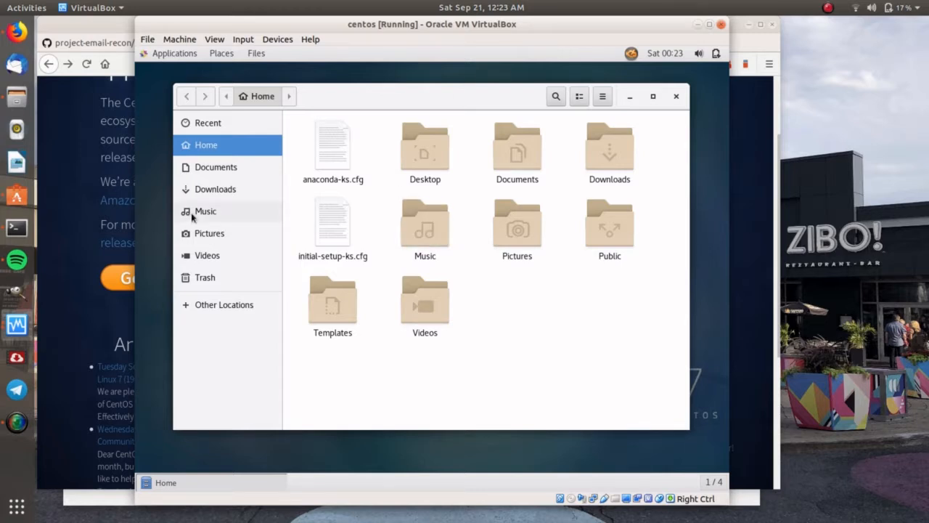
pyautogui.click(206, 193)
pyautogui.click(222, 230)
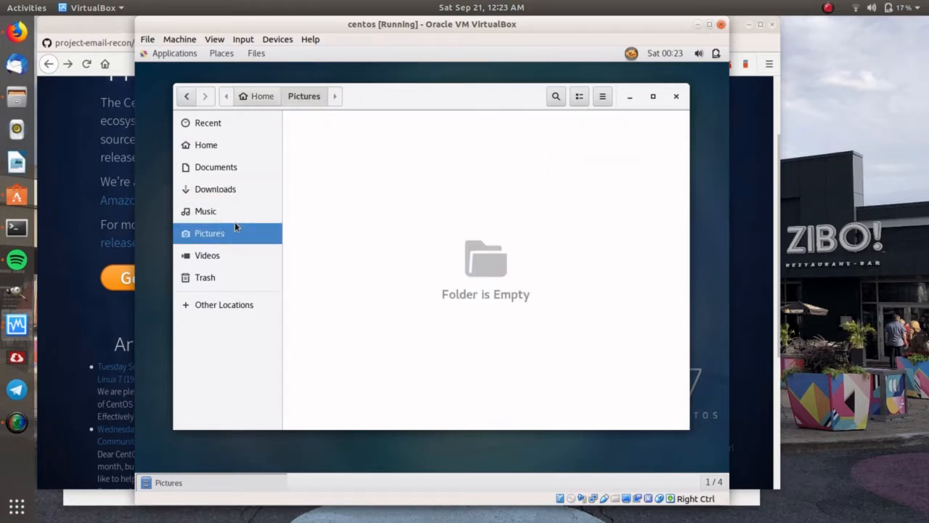
pyautogui.click(228, 211)
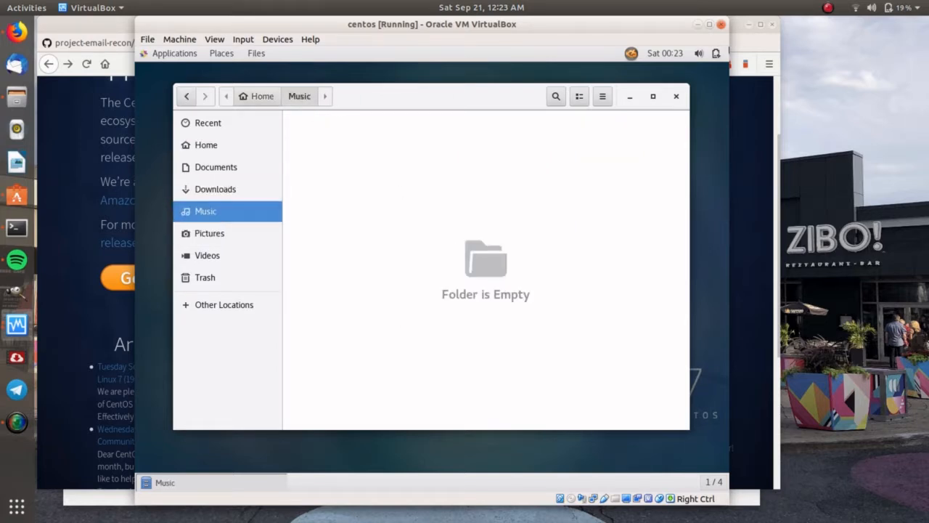
pyautogui.click(676, 96)
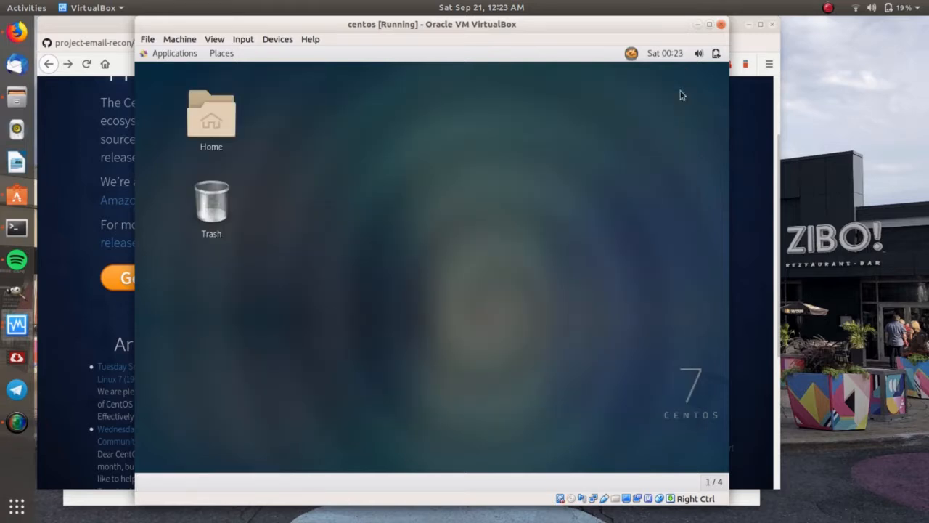
# - Open a terminal on the CentOS desktop, list the disk usage with df, and clear the screen
pyautogui.click(193, 55)
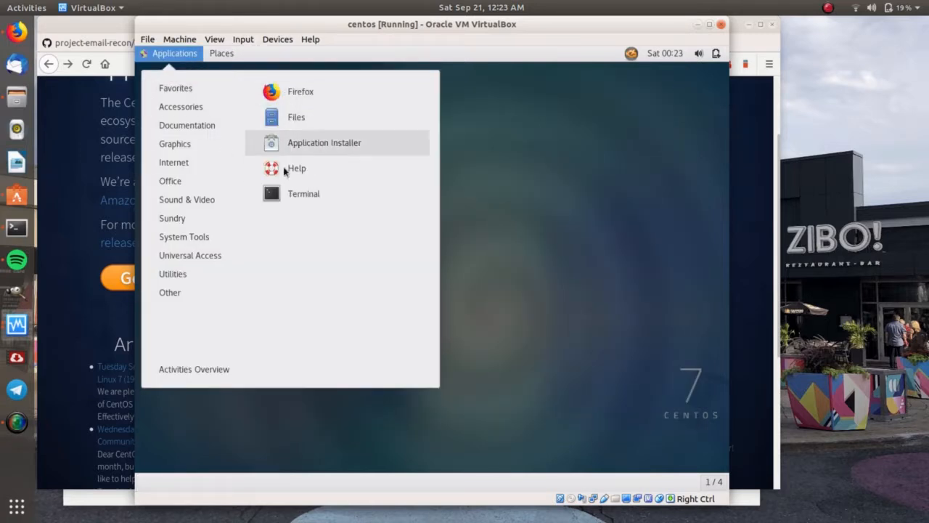
pyautogui.click(310, 204)
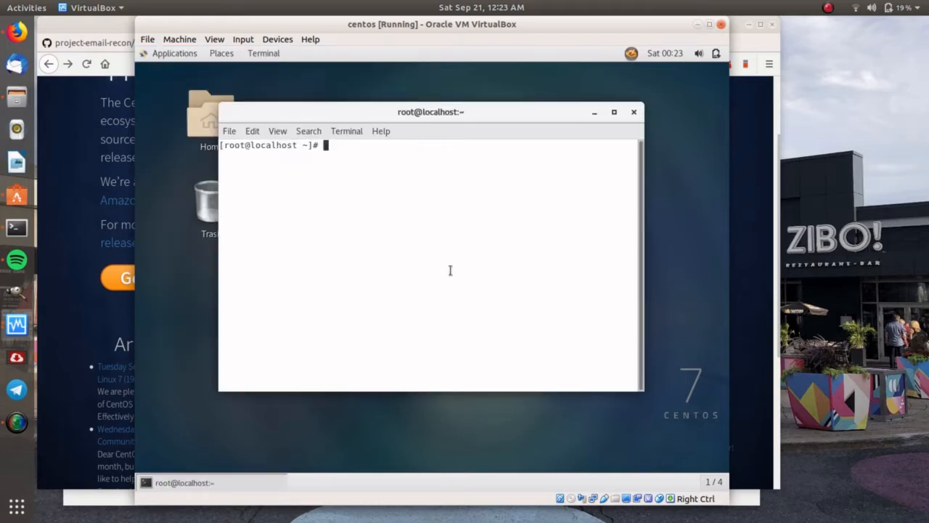
pyautogui.write('df')
pyautogui.press('Return')
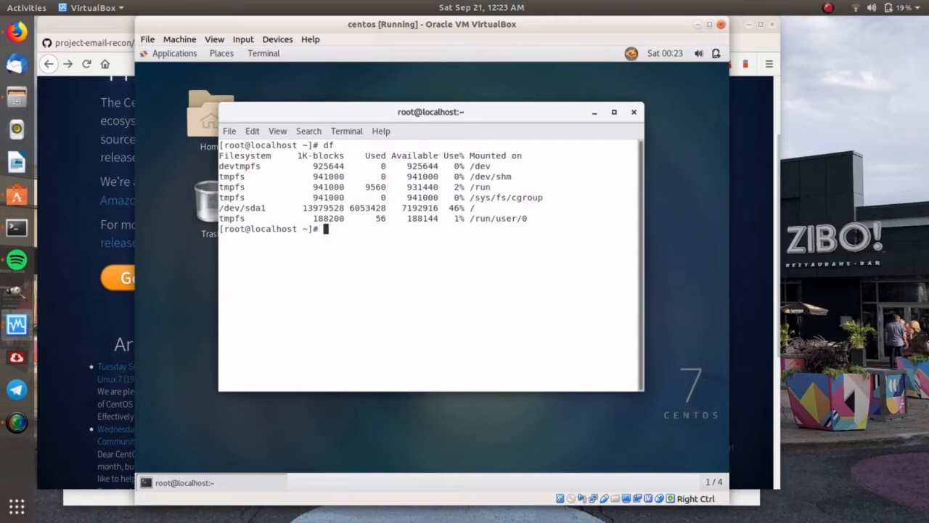
pyautogui.write('cleasr')
pyautogui.press('Return')
pyautogui.write('clear')
pyautogui.press('Return')
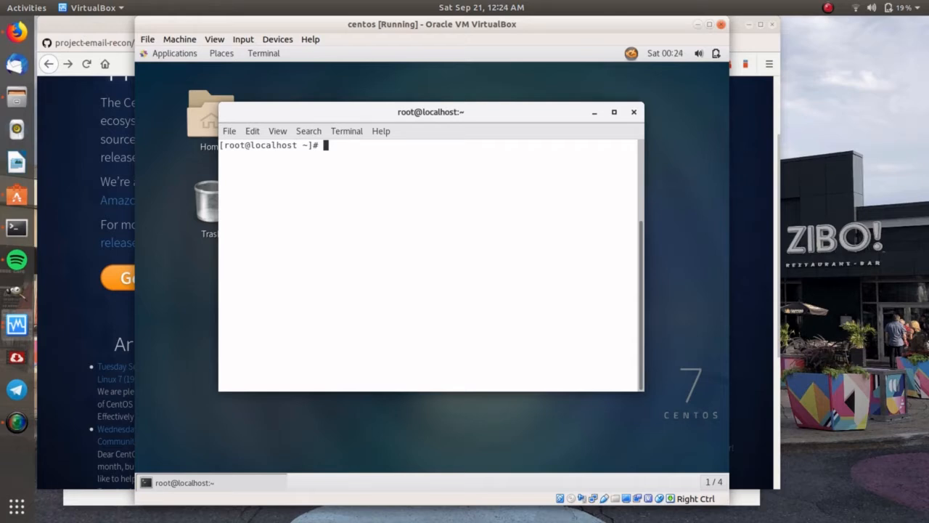
# - Show the operating system name in the terminal with uname on a cleared screen
pyautogui.write('unam')
pyautogui.press('BackSpace')
pyautogui.press('BackSpace')
pyautogui.write('a,m')
pyautogui.press('BackSpace')
pyautogui.press('BackSpace')
pyautogui.press('BackSpace')
pyautogui.write('me')
pyautogui.press('Return')
pyautogui.write('clear')
pyautogui.press('Return')
pyautogui.write('uname')
pyautogui.press('Return')
# - Show the full system information with uname -a and clear the terminal
pyautogui.write('uname')
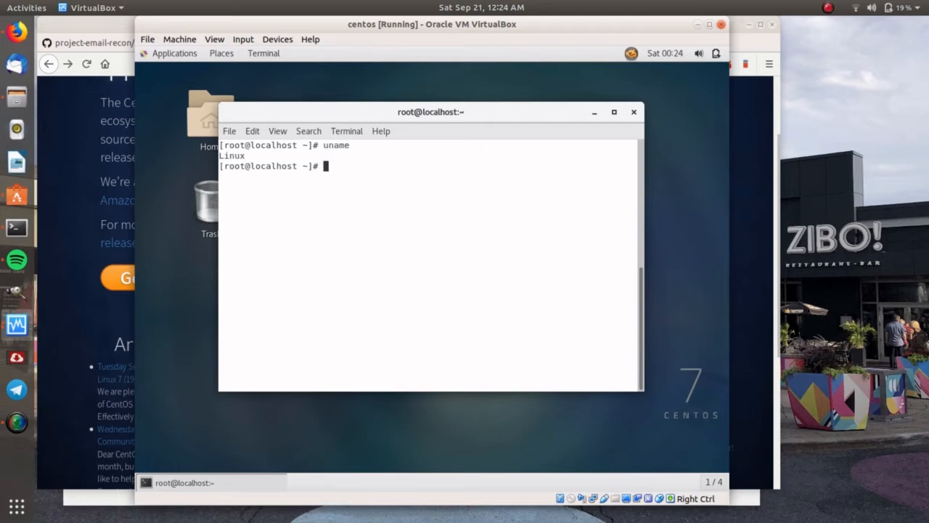
pyautogui.write(' -a')
pyautogui.press('Return')
pyautogui.write('clear')
pyautogui.press('Return')
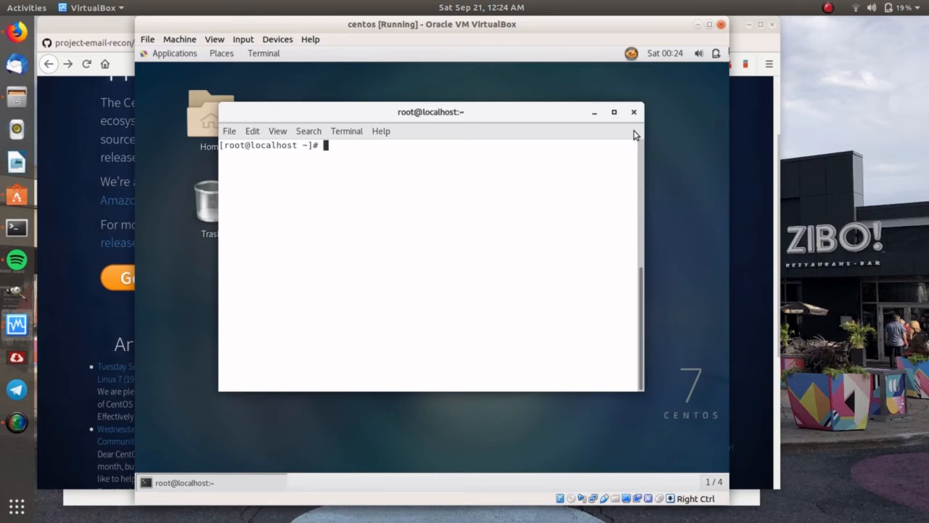
pyautogui.click(821, 7)
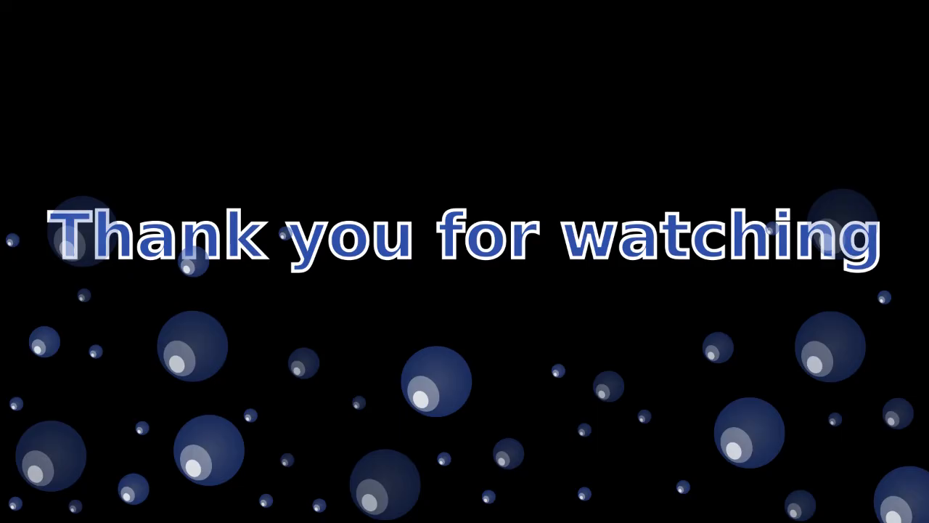